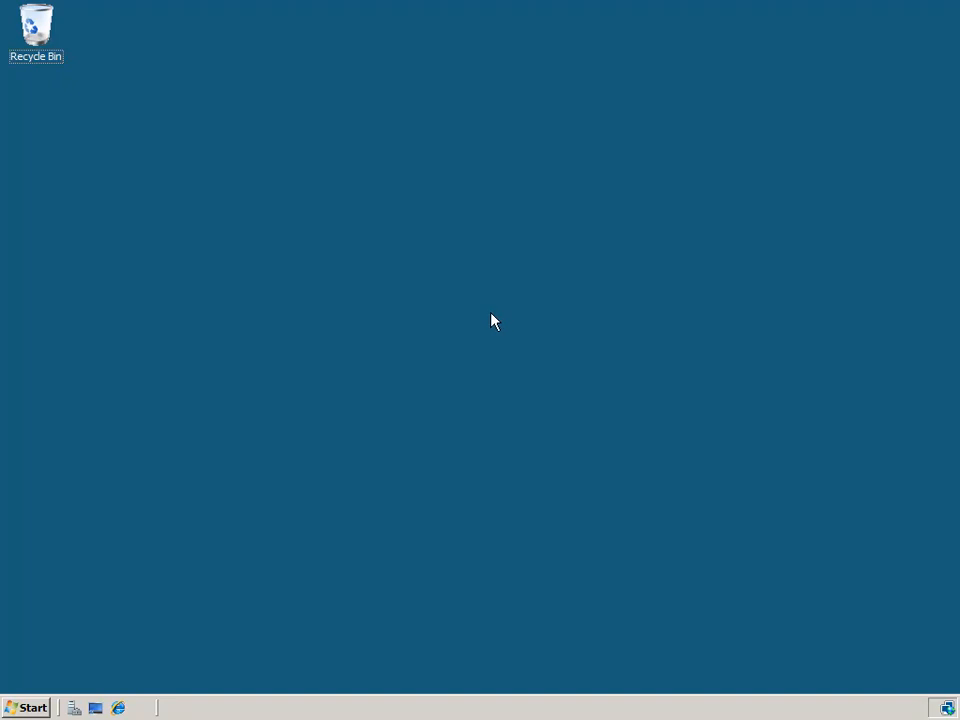
# Step: Open the list of the server's network connections from the Network and Sharing Center
pyautogui.click(28, 708)
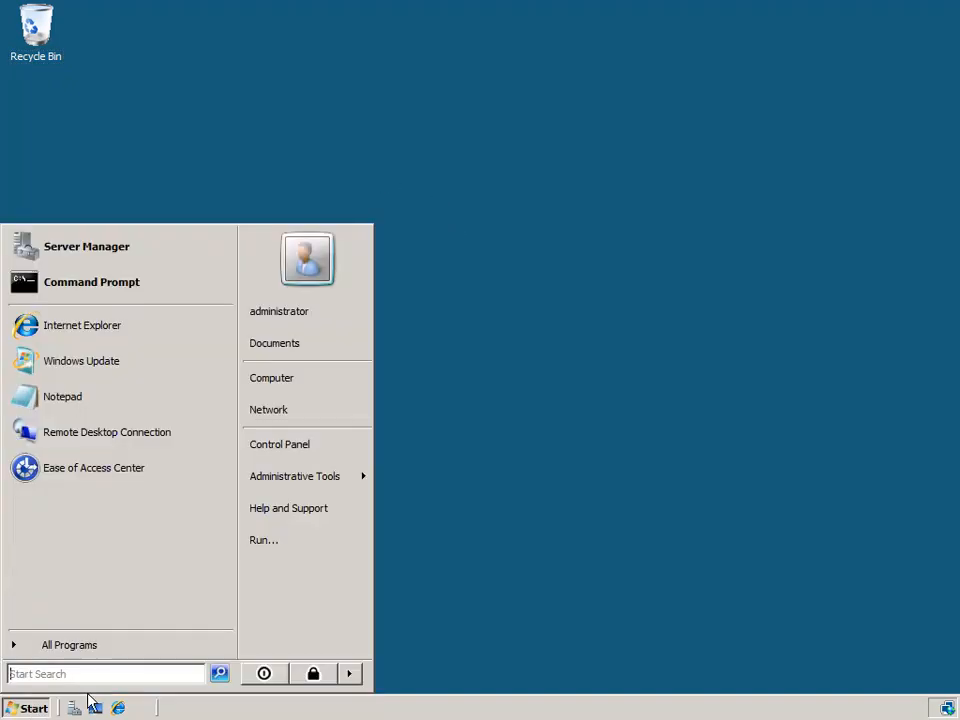
pyautogui.click(280, 414)
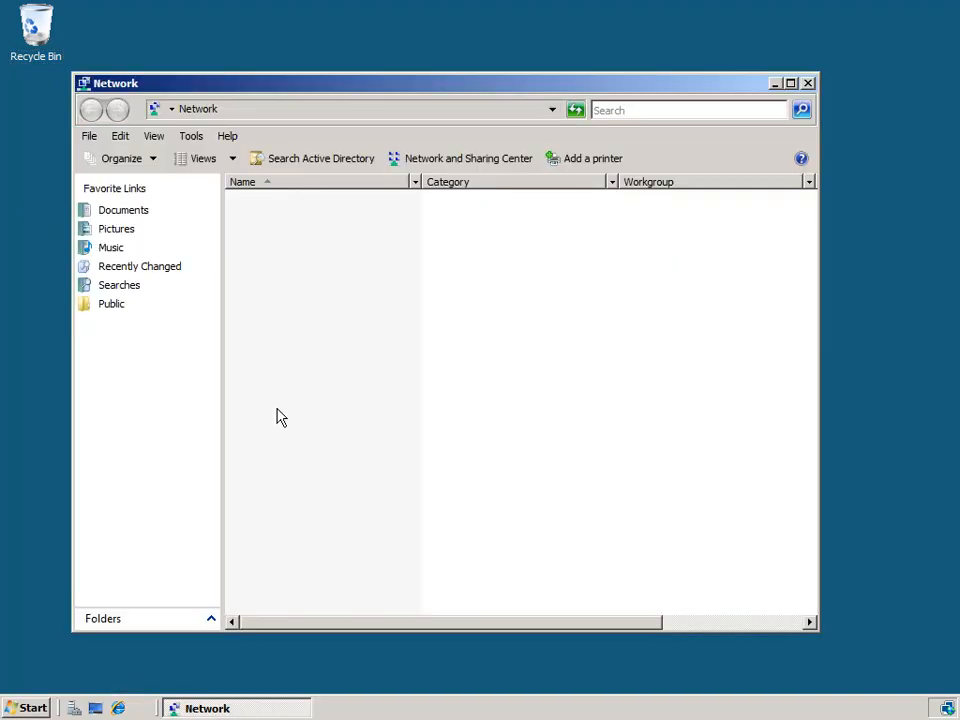
pyautogui.click(430, 166)
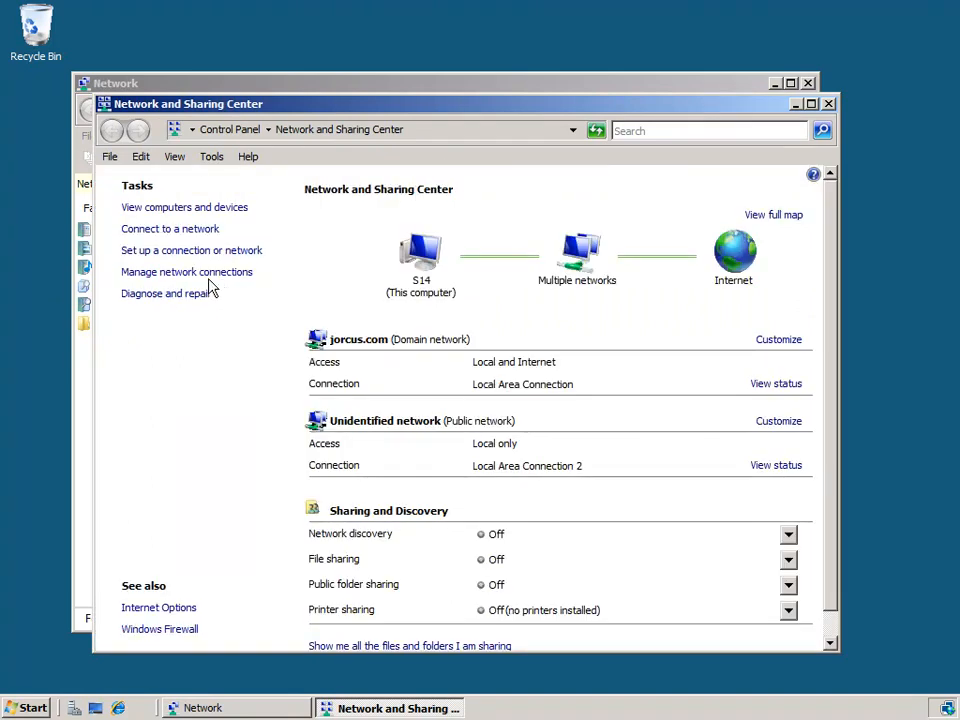
pyautogui.click(205, 282)
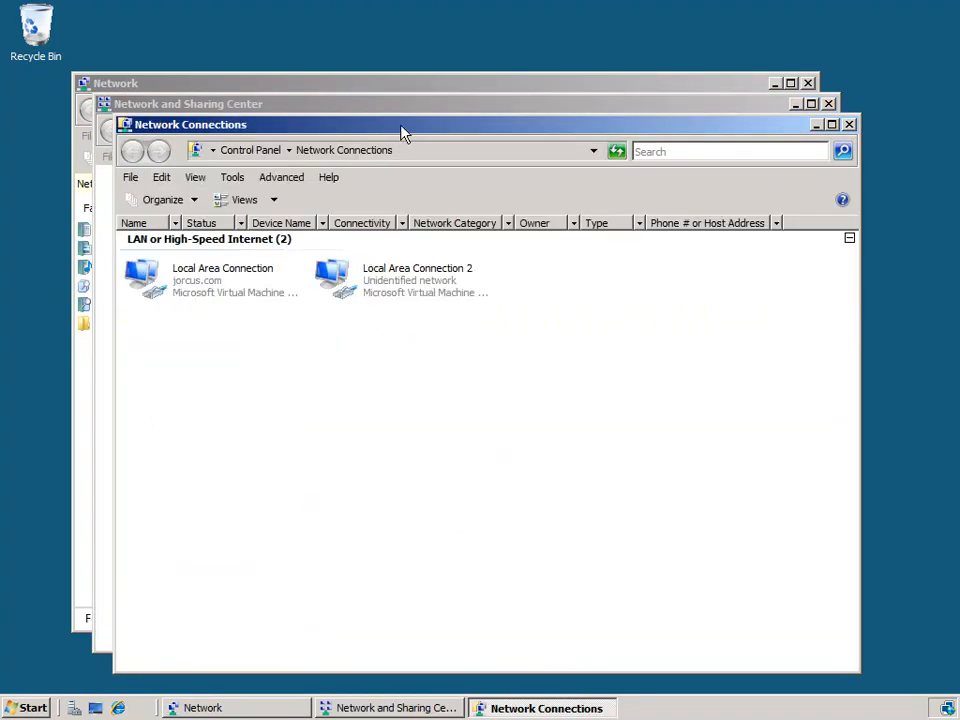
pyautogui.moveTo(401, 133); pyautogui.dragTo(398, 106)
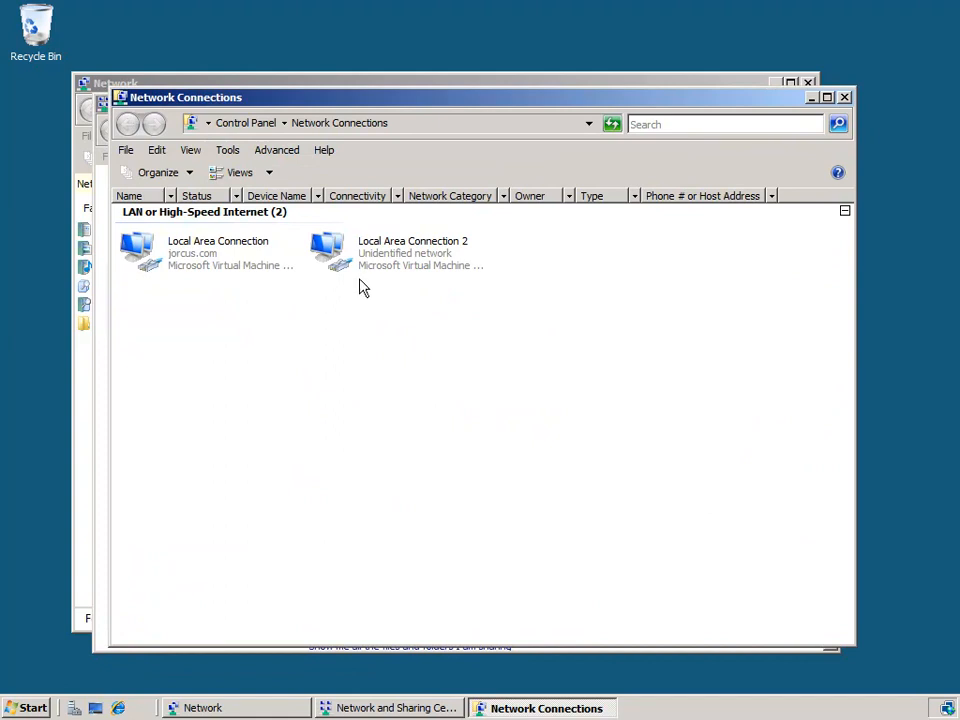
# Step: Rename the Local Area Connection adapter on the jorcus.com network as Internal
pyautogui.click(256, 263)
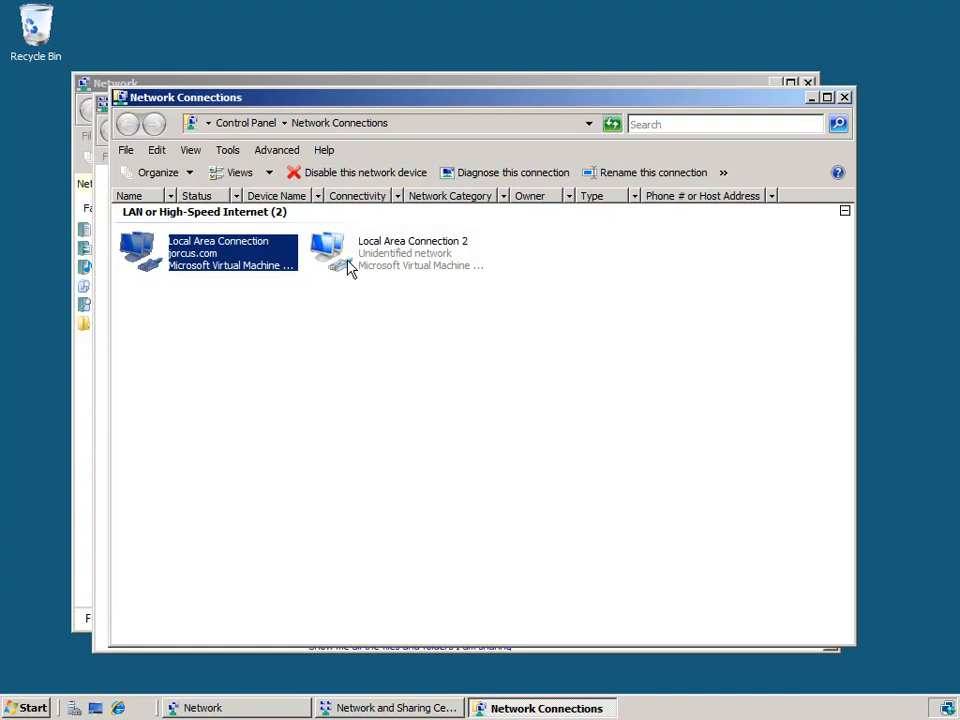
pyautogui.press('F2')
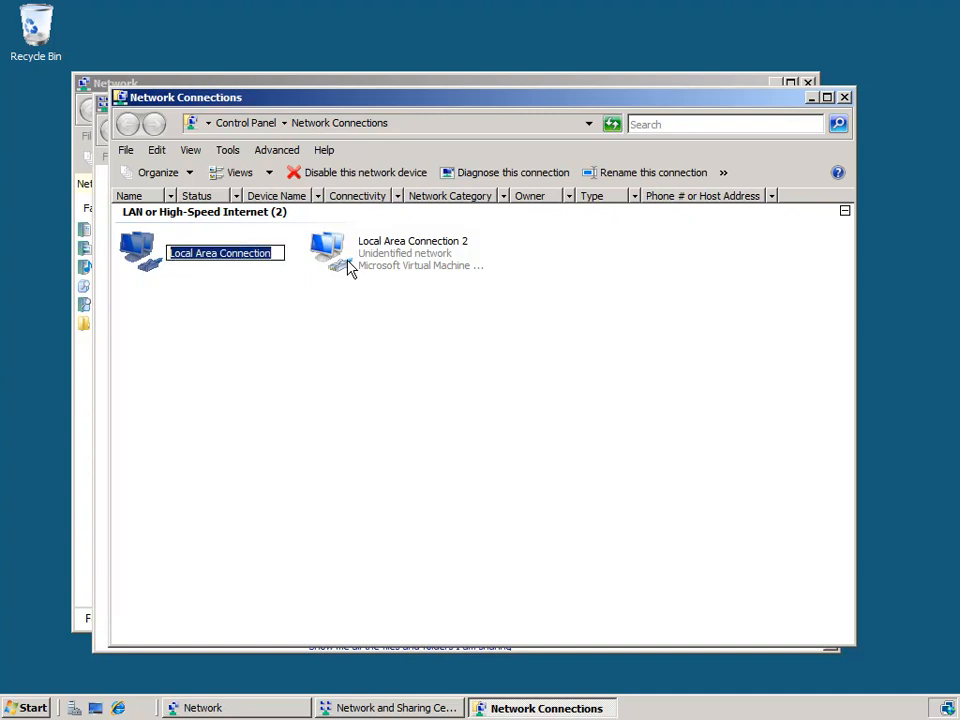
pyautogui.write('Inten')
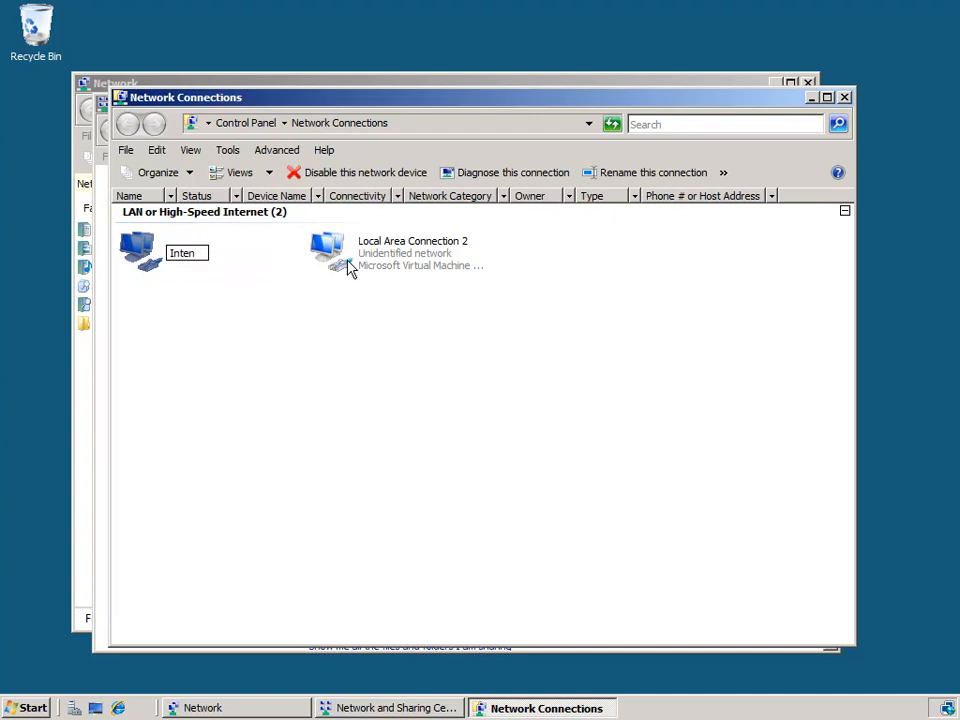
pyautogui.press('BackSpace')
pyautogui.write('rnal')
# Step: Rename the Local Area Connection 2 adapter on the unidentified network as External
pyautogui.click(378, 268)
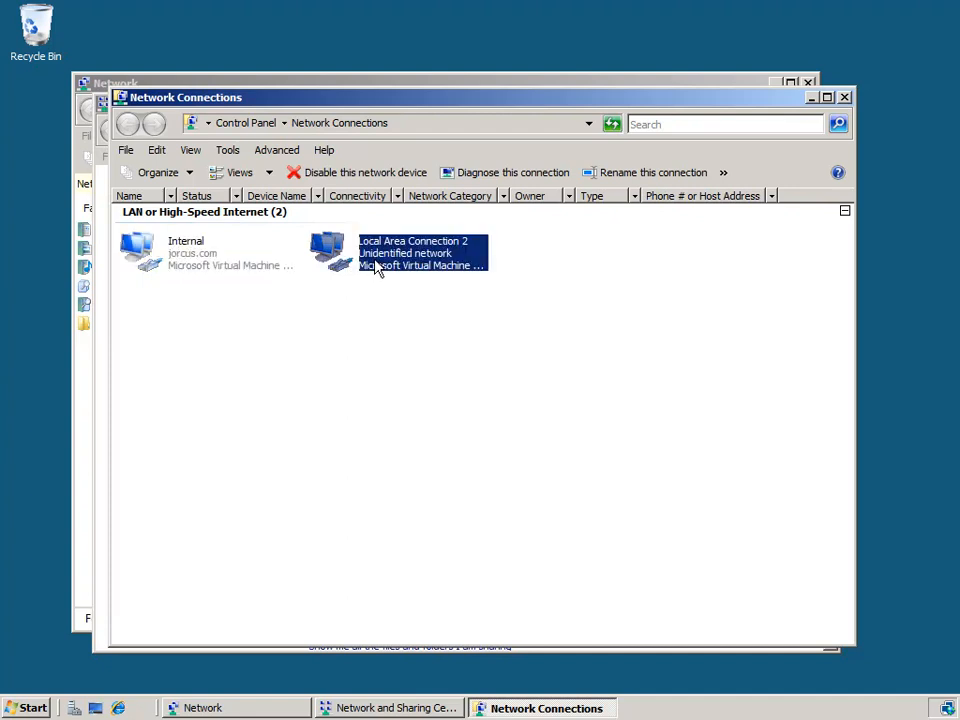
pyautogui.press('F2')
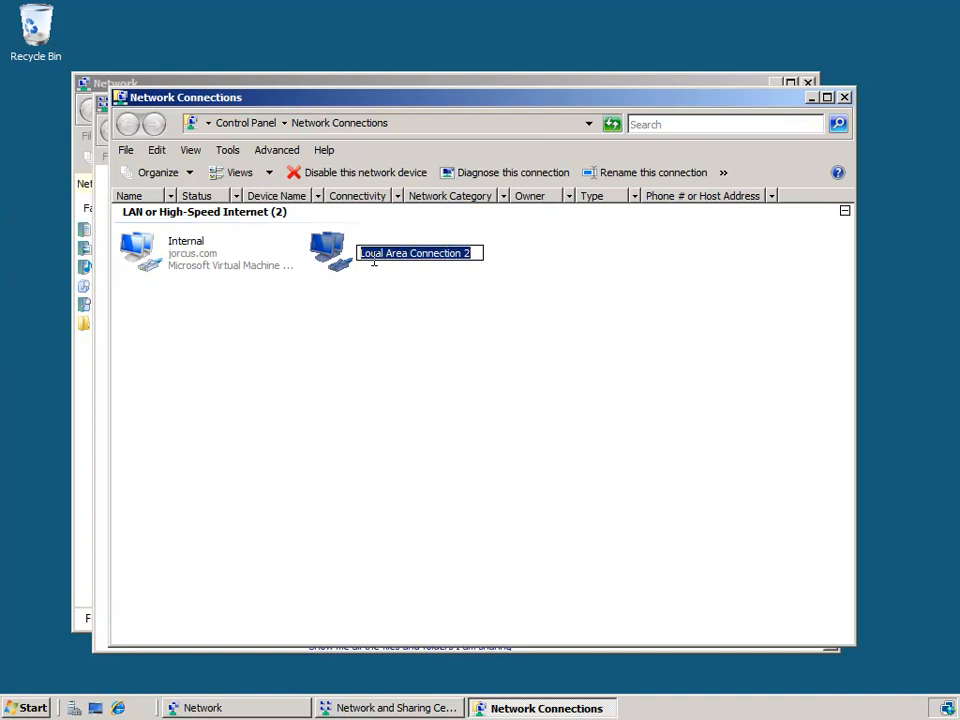
pyautogui.write('External')
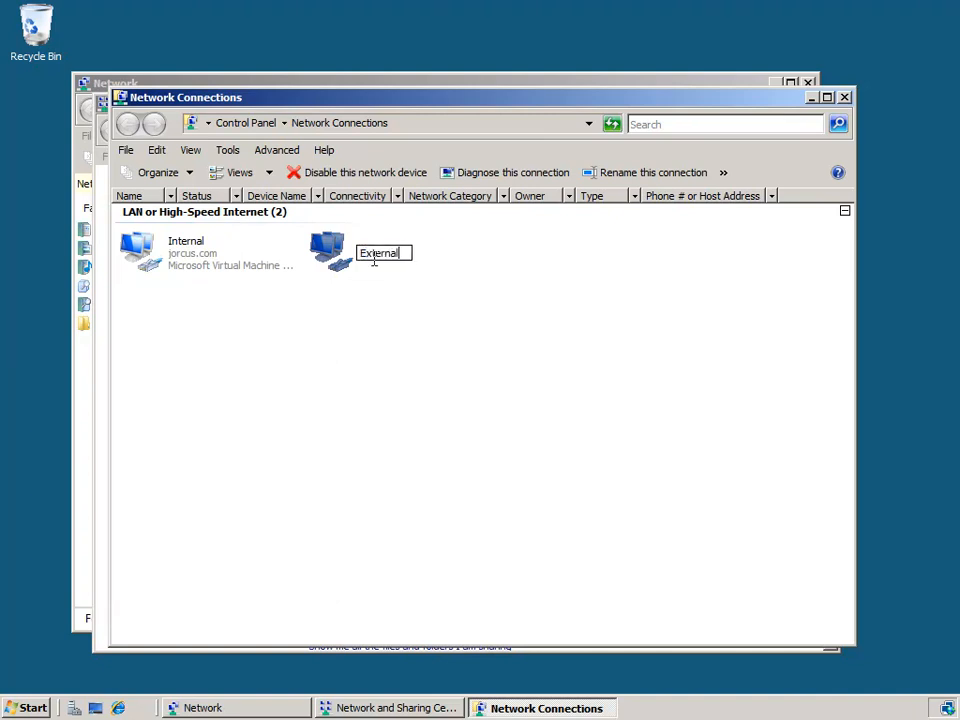
pyautogui.click(487, 296)
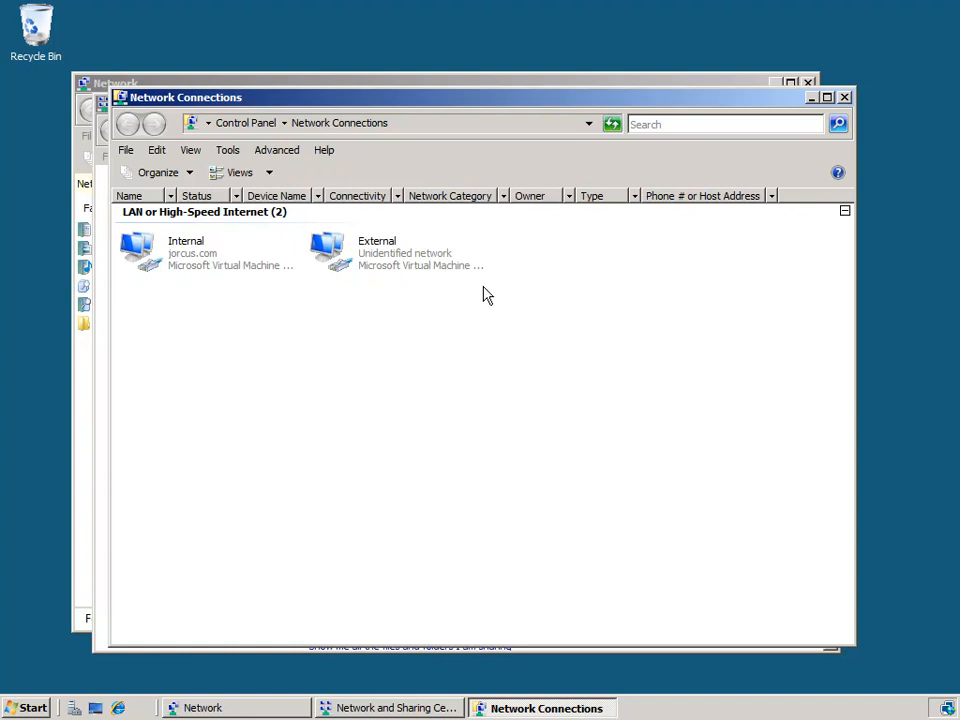
# Step: Rename the network connection on the unidentified network as Internet
pyautogui.click(193, 268)
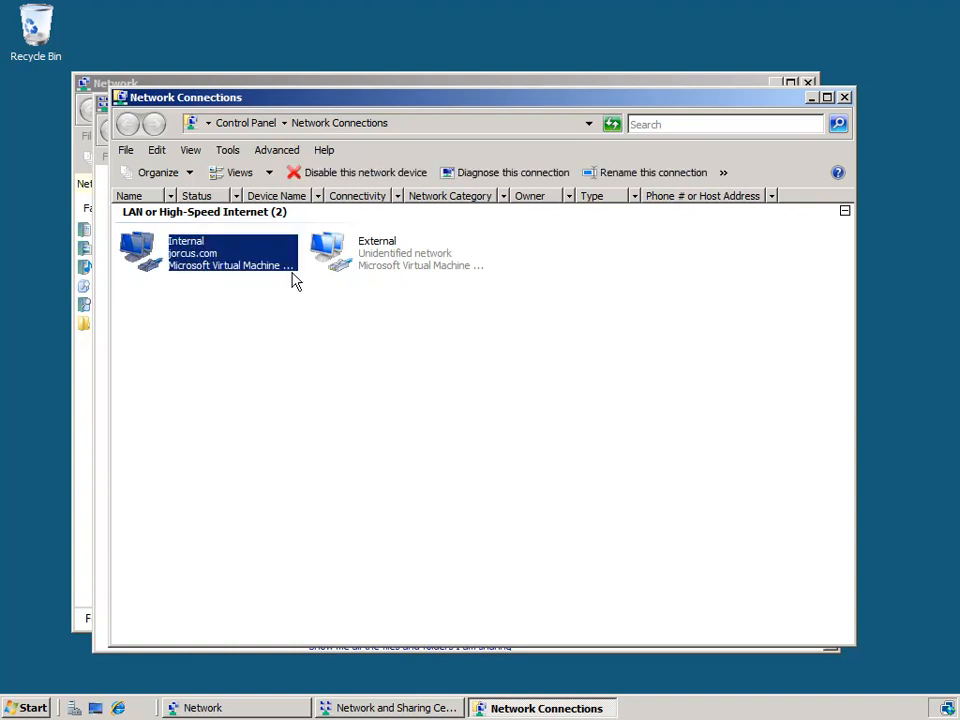
pyautogui.click(332, 264)
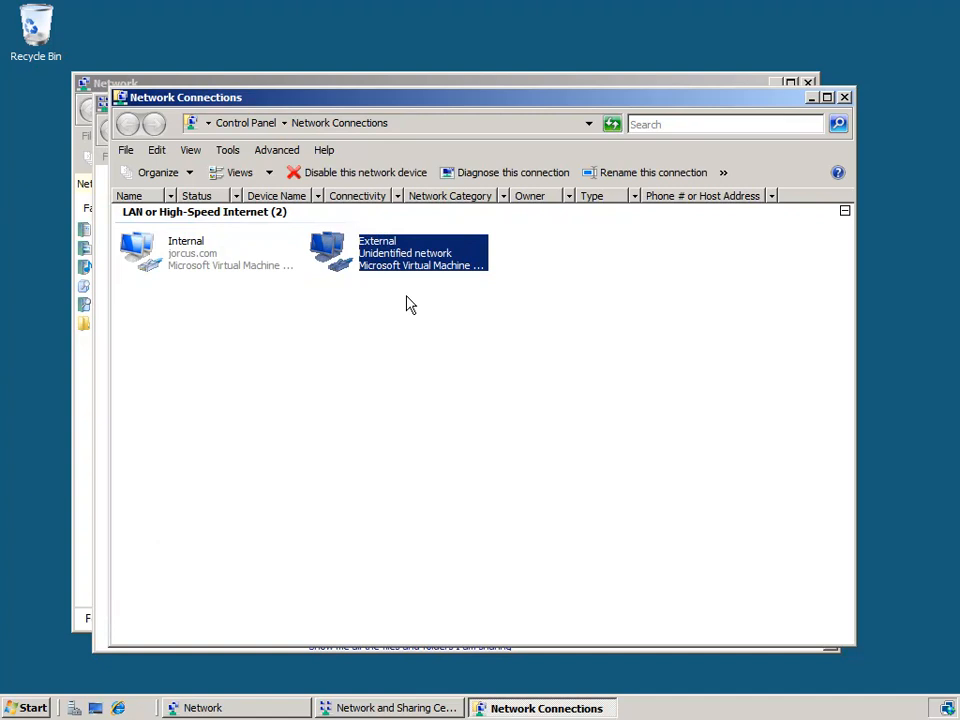
pyautogui.press('F2')
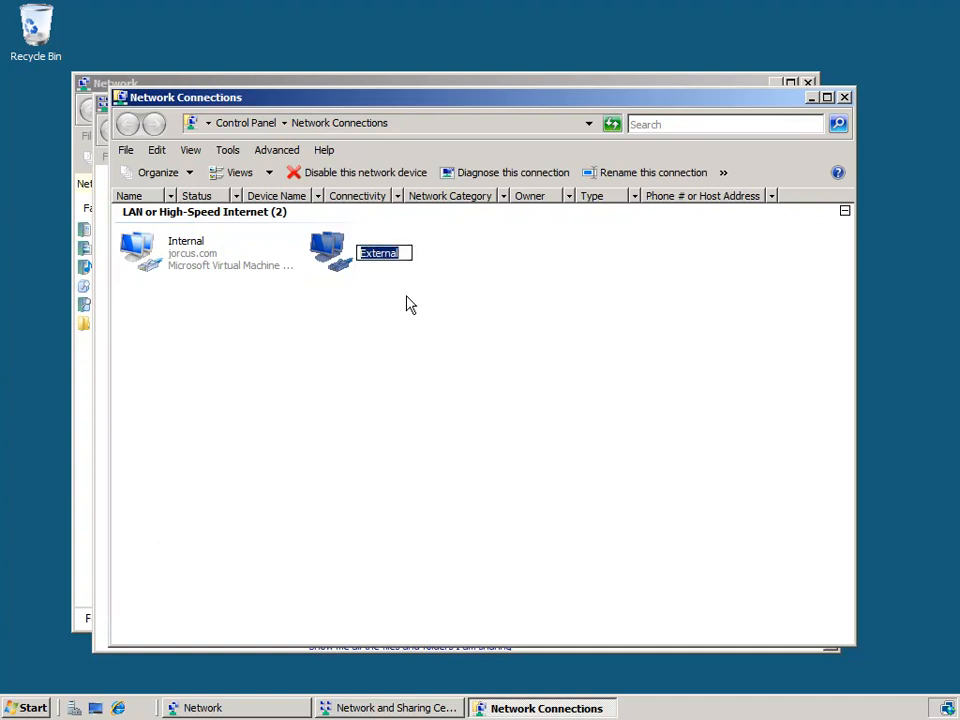
pyautogui.write('Internet')
pyautogui.press('Return')
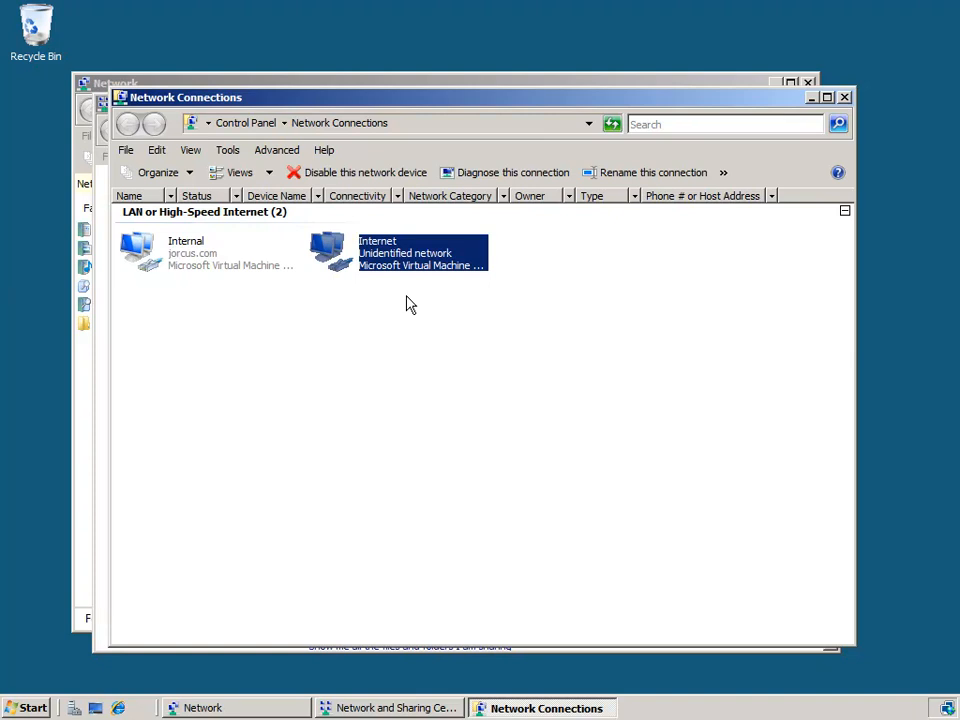
# Step: Close the Network Connections, Network and Sharing Center, and Network windows
pyautogui.click(845, 97)
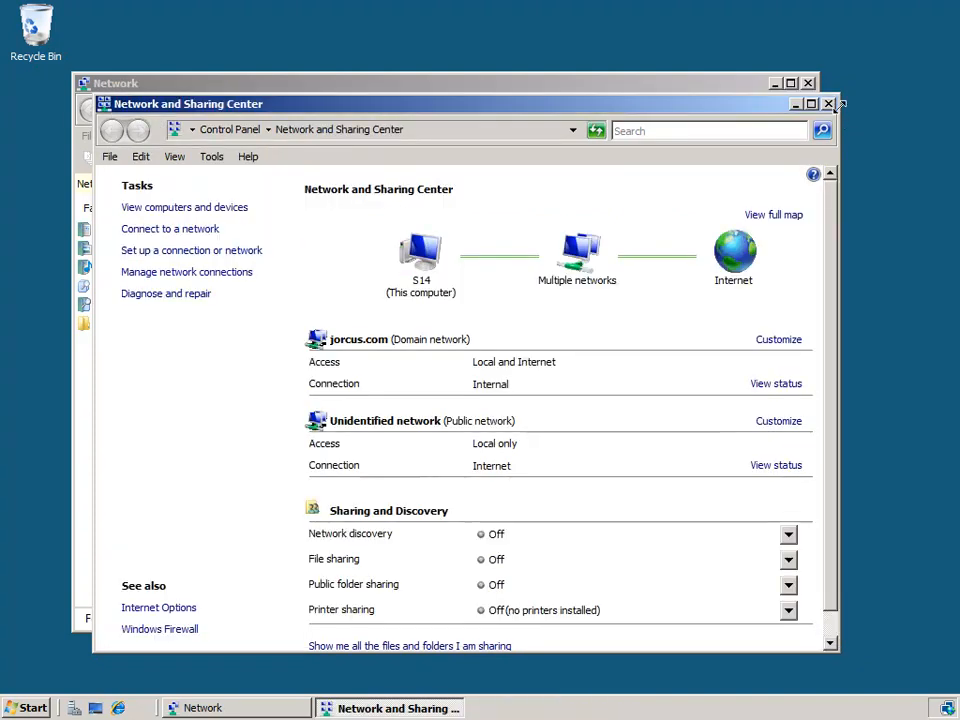
pyautogui.click(828, 104)
pyautogui.click(808, 84)
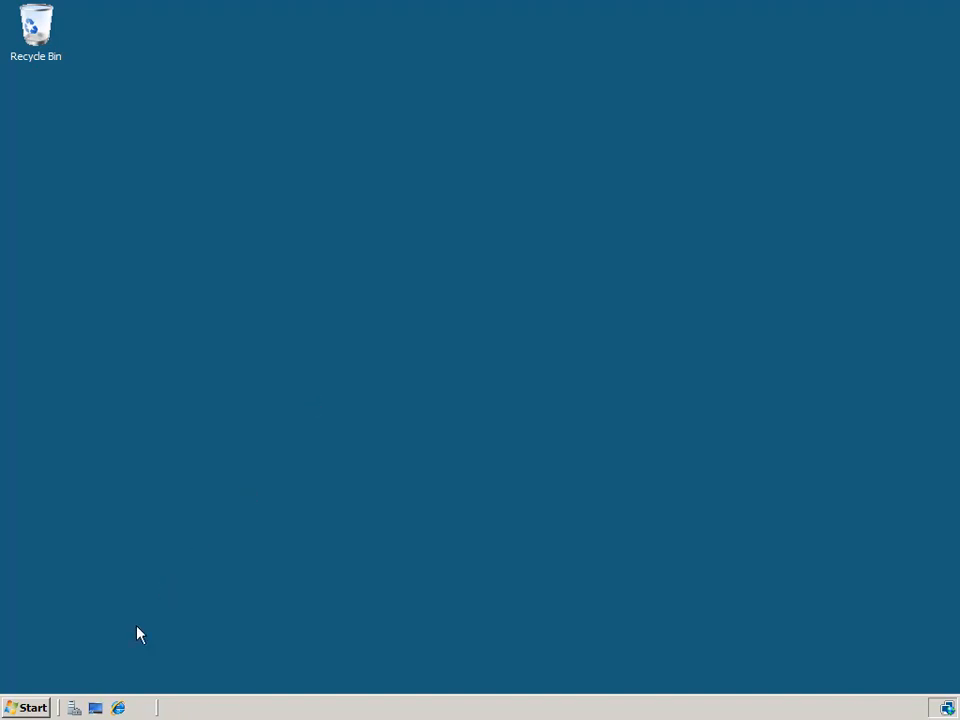
# Step: Start adding a role in Server Manager and select Network Policy and Access Services as the server role
pyautogui.click(75, 708)
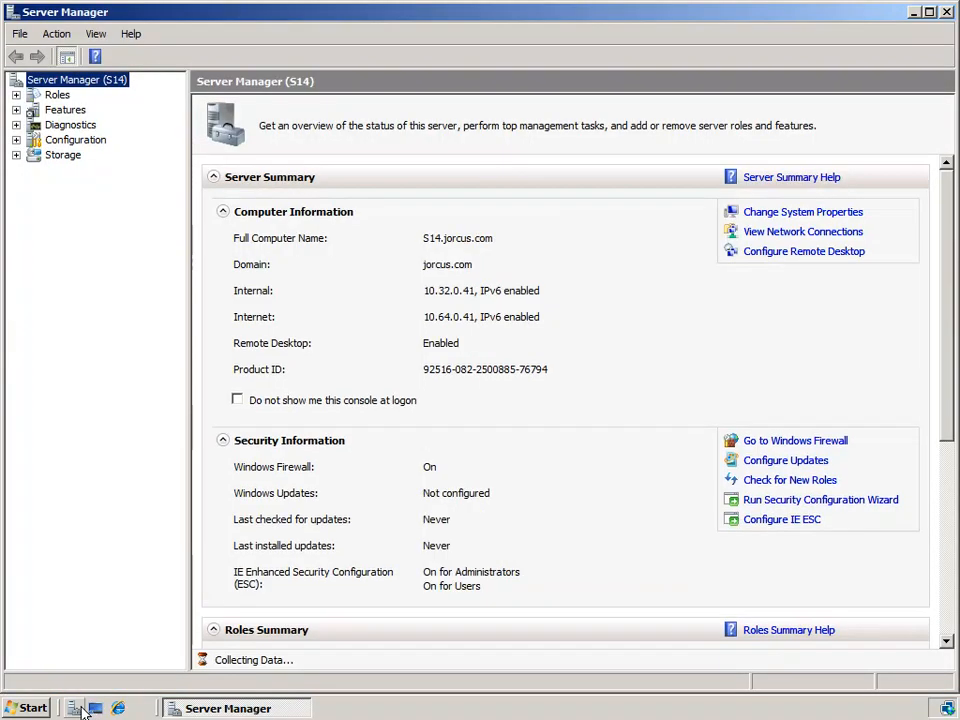
pyautogui.click(55, 97)
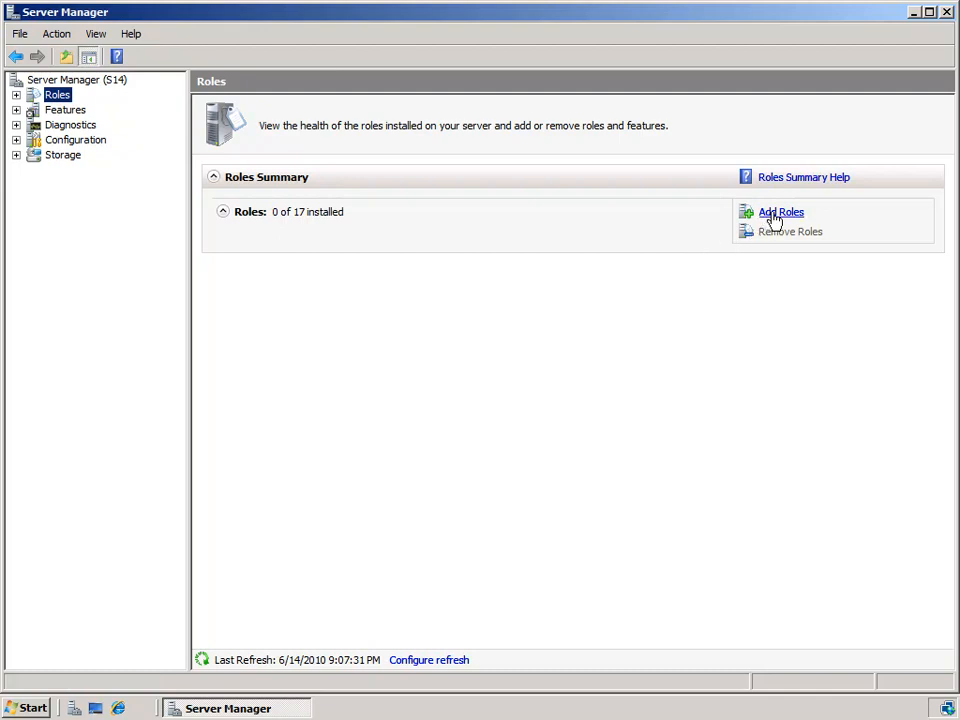
pyautogui.click(780, 213)
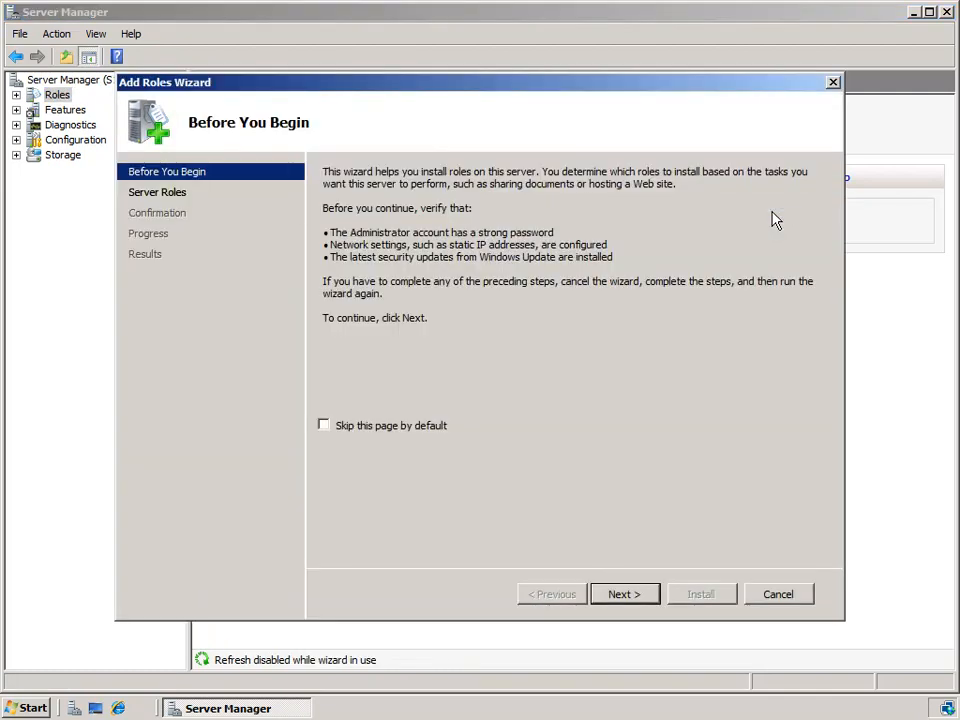
pyautogui.click(643, 597)
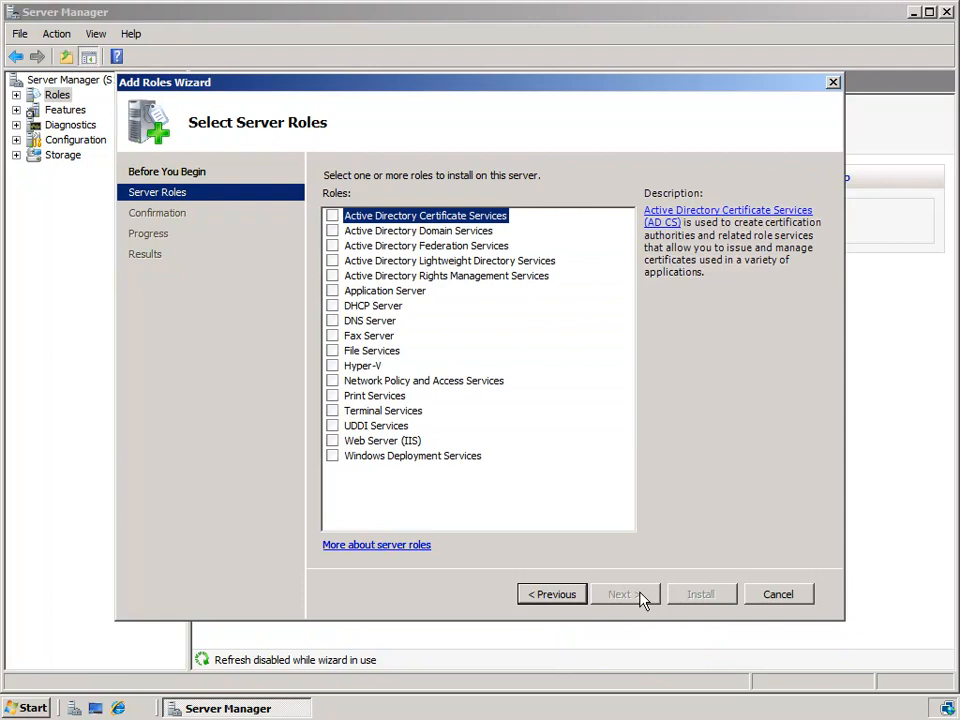
pyautogui.click(373, 386)
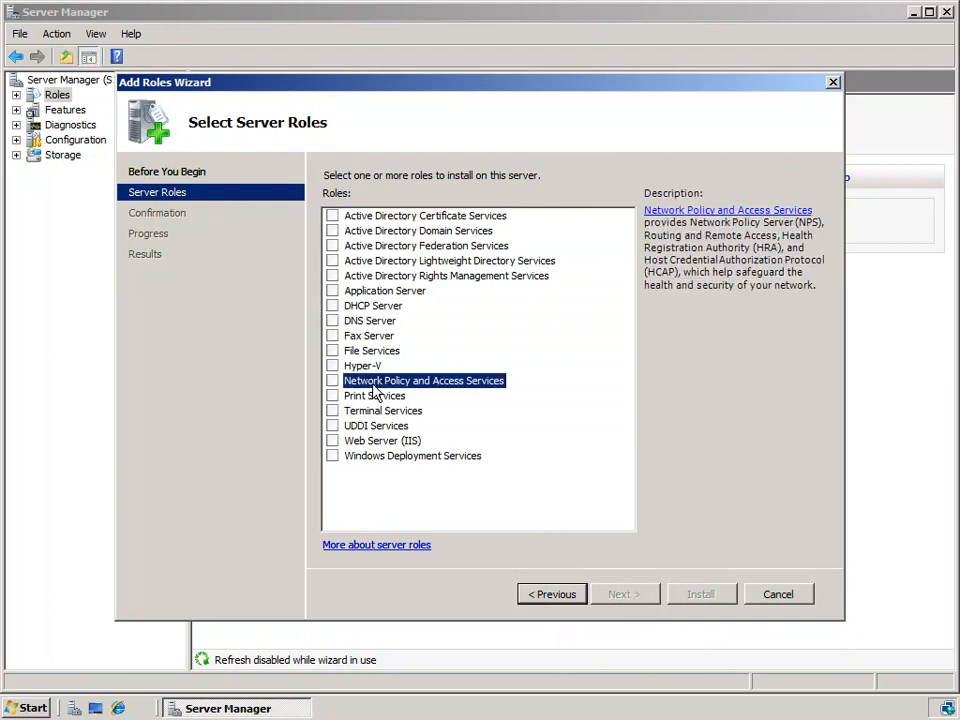
pyautogui.click(333, 382)
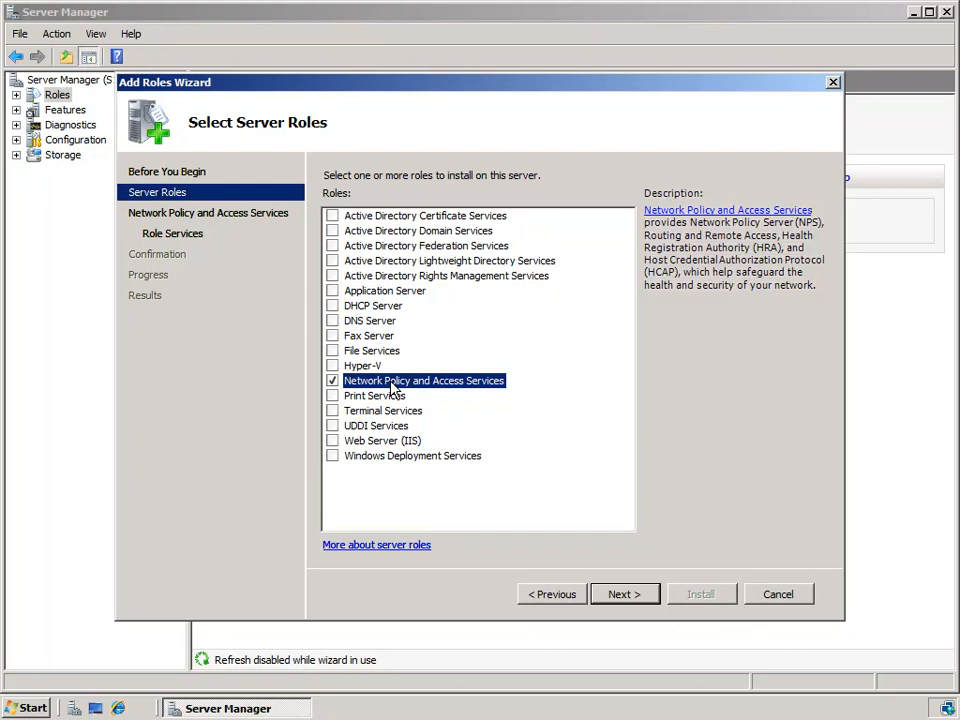
# Step: Install the Remote Access Service role service for Network Policy and Access Services and close the wizard
pyautogui.click(620, 596)
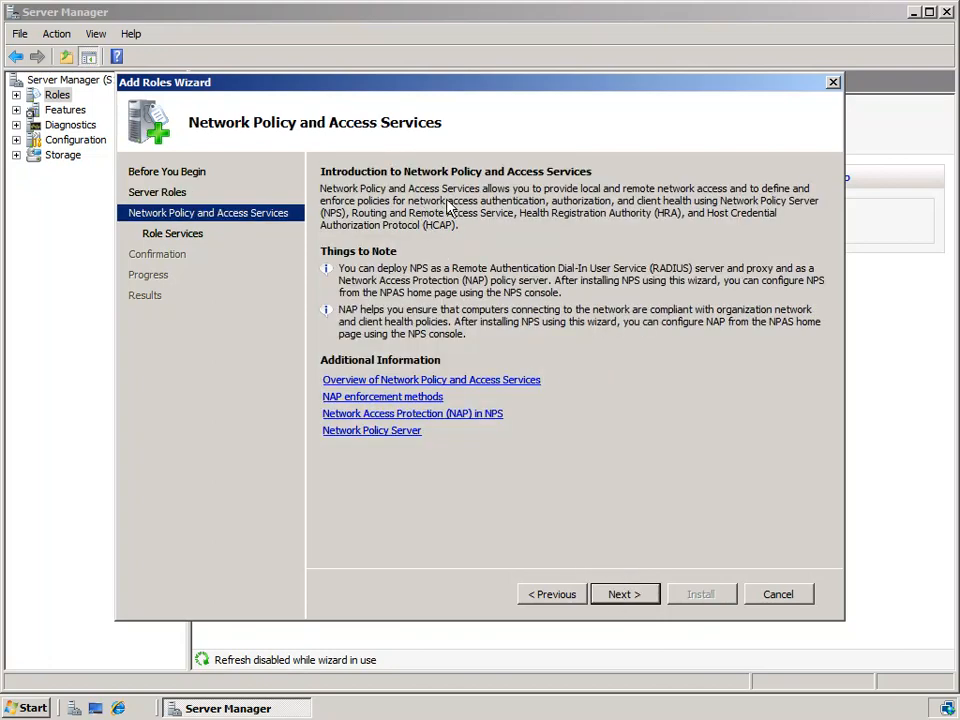
pyautogui.click(623, 595)
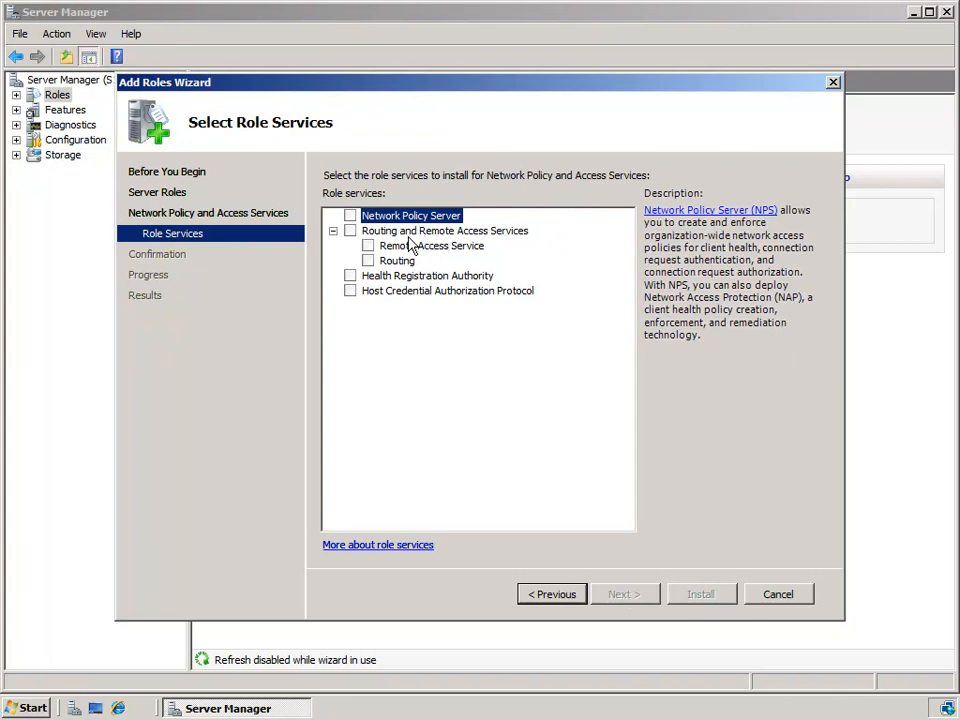
pyautogui.click(368, 246)
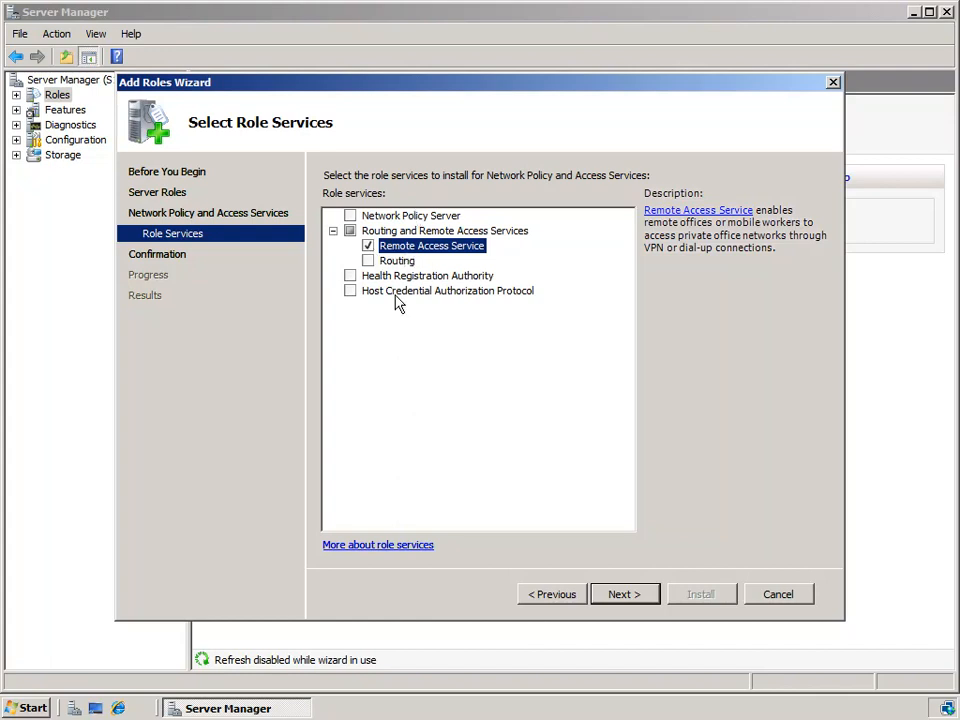
pyautogui.click(624, 594)
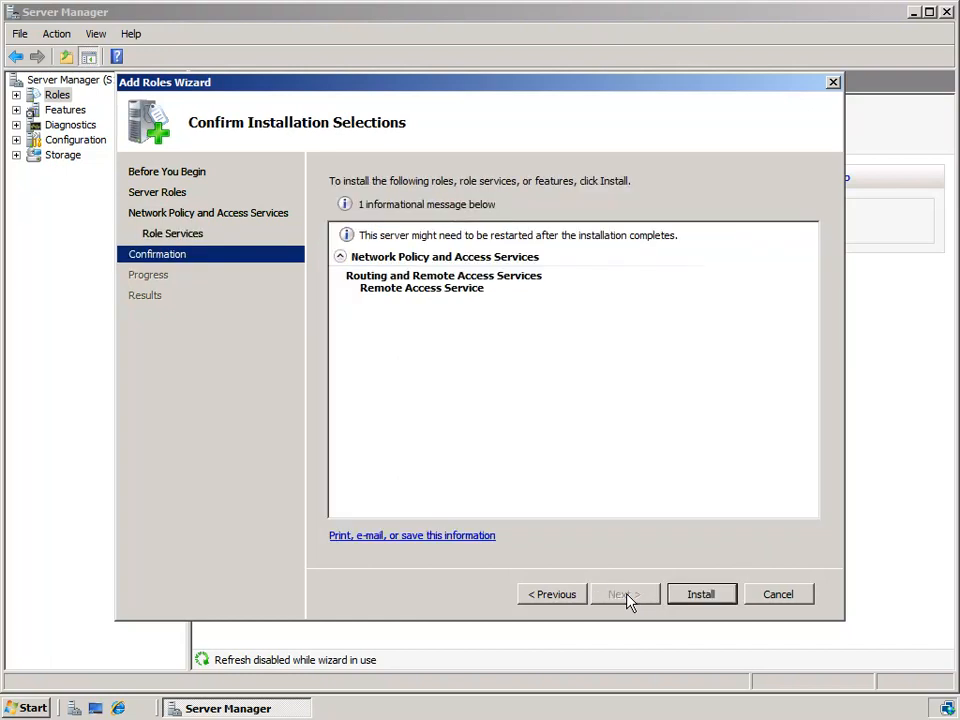
pyautogui.click(697, 603)
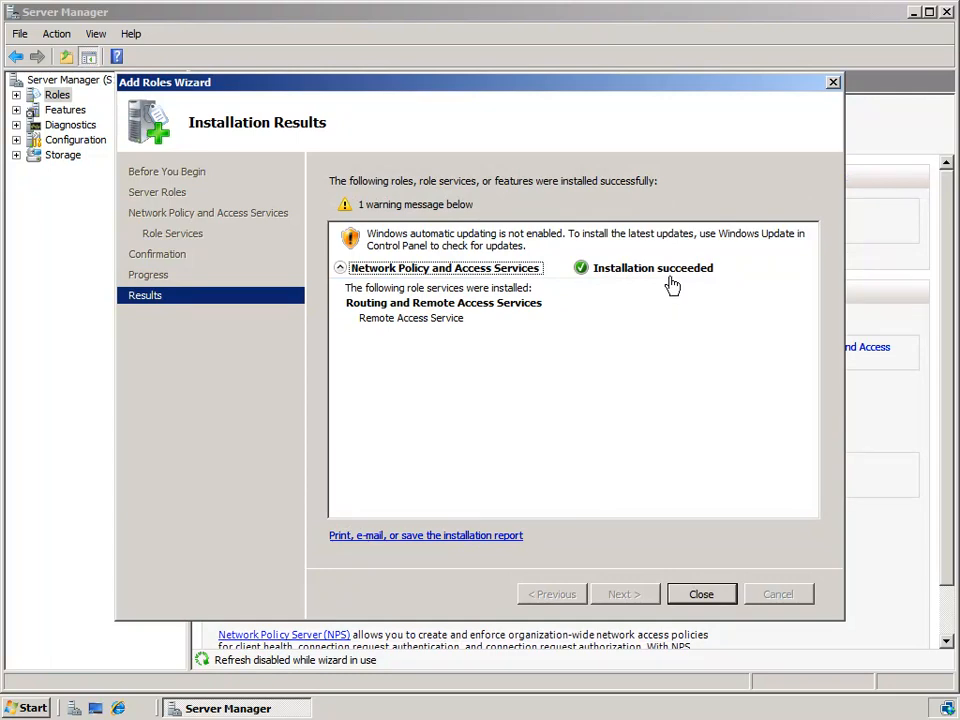
pyautogui.click(714, 596)
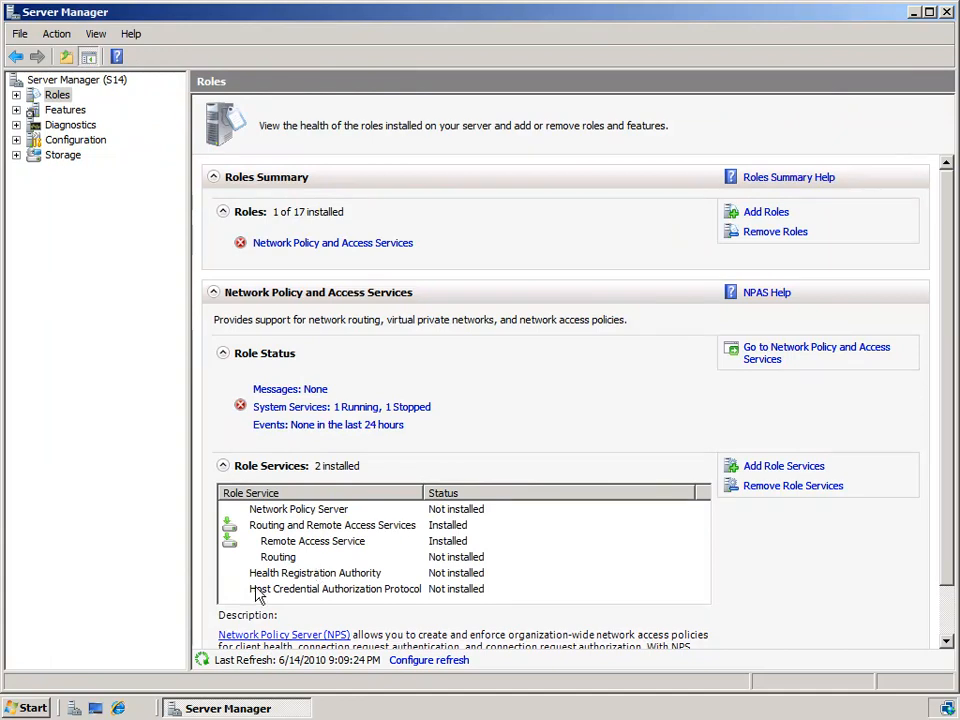
# Step: Switch to the Routing and Remote Access administrative tool, maximize its window and select the S14 (local) server
pyautogui.click(28, 710)
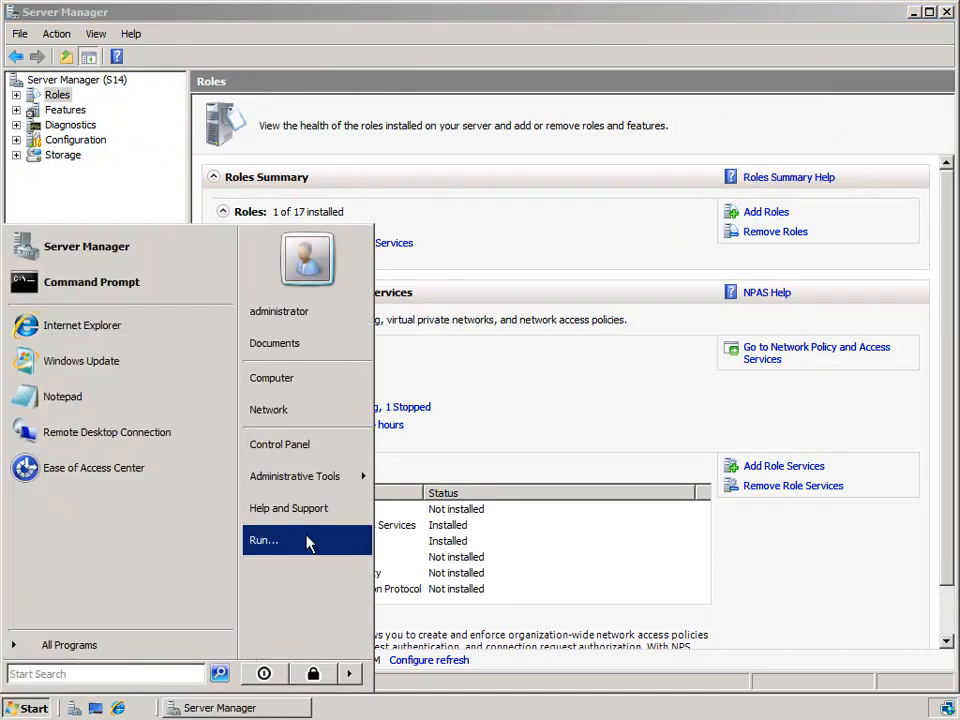
pyautogui.moveTo(321, 490)
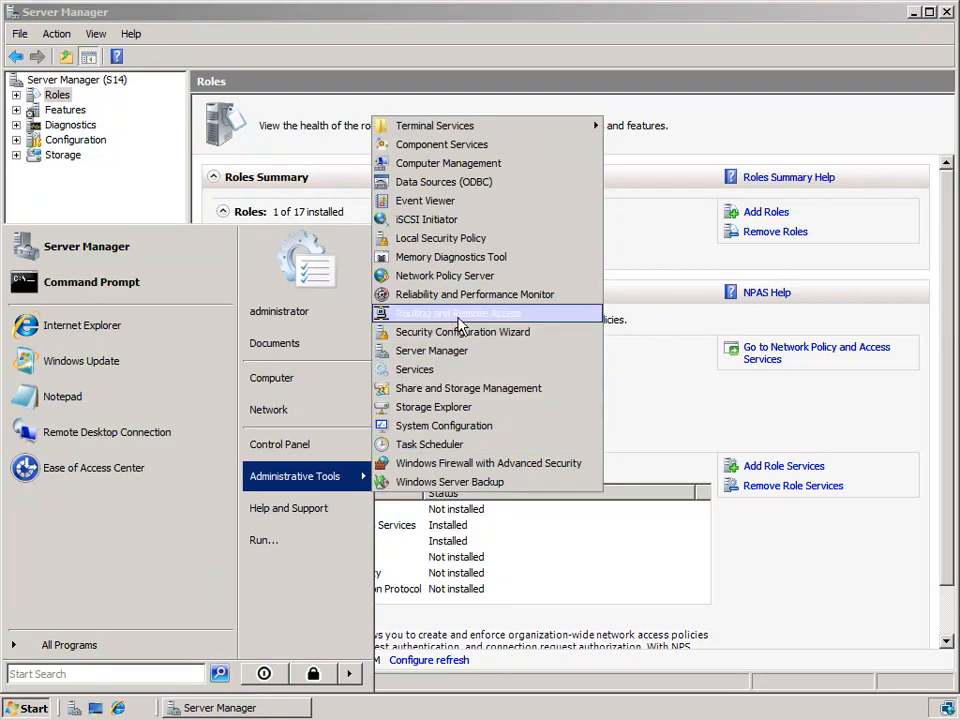
pyautogui.click(537, 325)
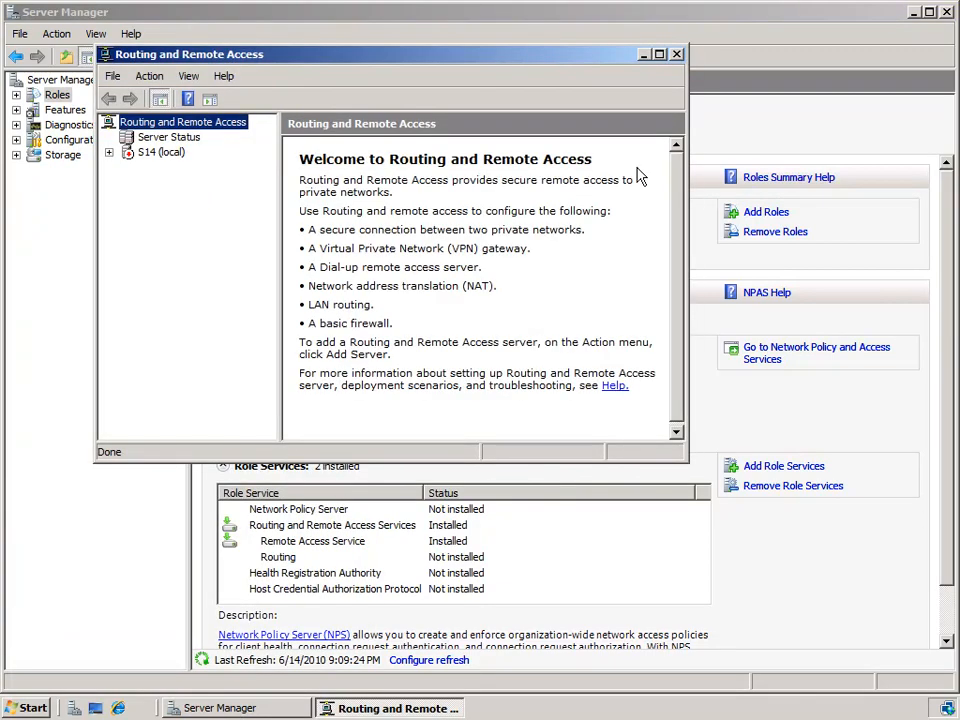
pyautogui.click(659, 54)
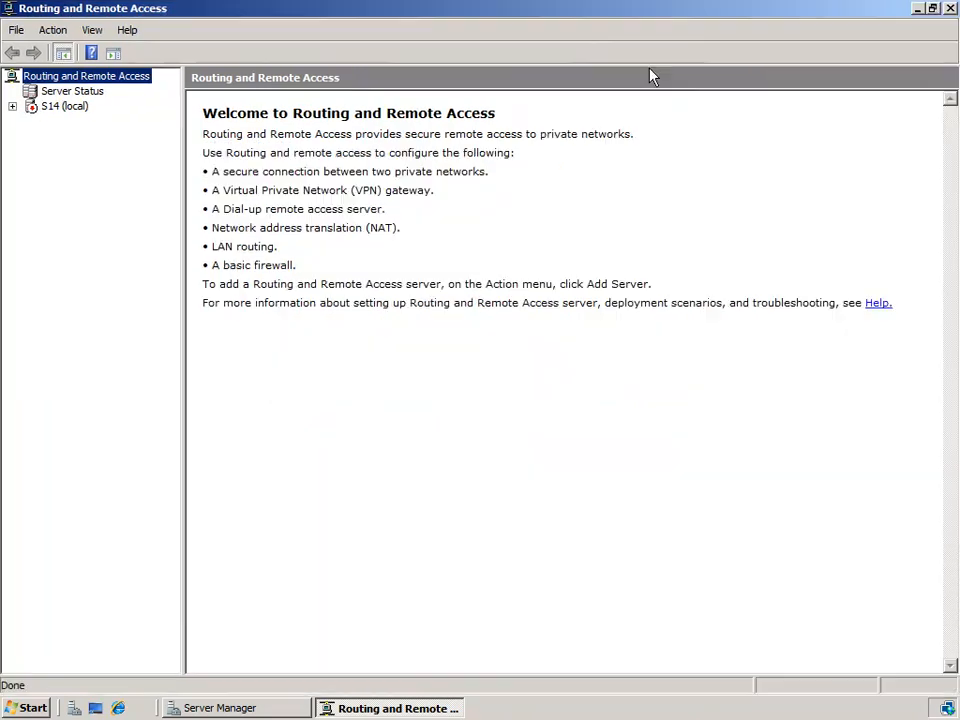
pyautogui.click(43, 108)
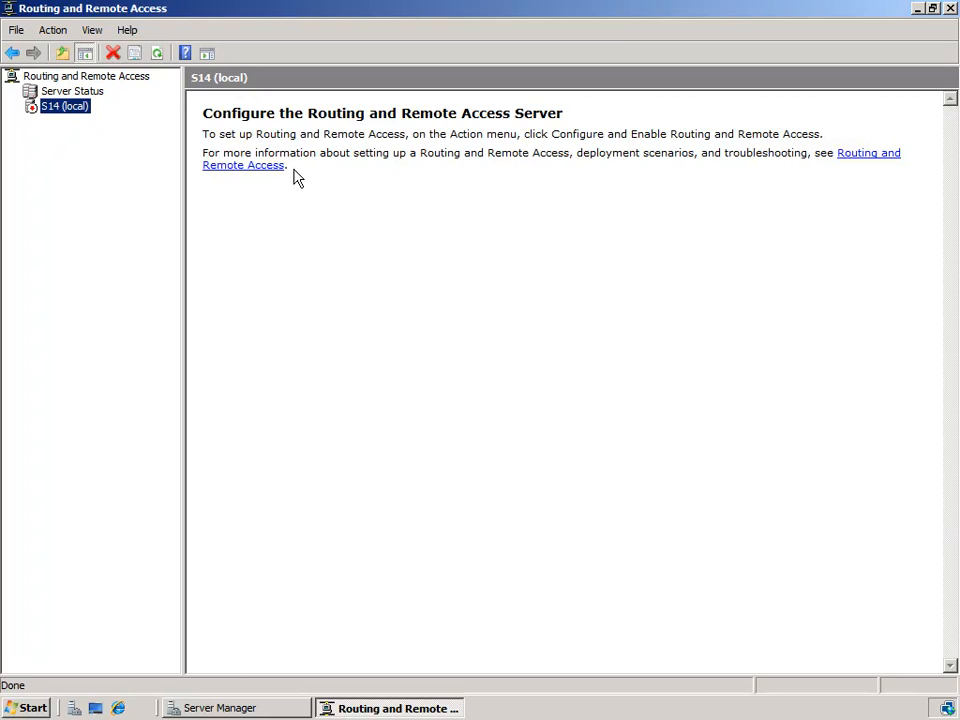
# Step: Start configuring Routing and Remote Access on S14 (local), choosing Remote access (dial-up or VPN) with the VPN option
pyautogui.rightClick(80, 110)
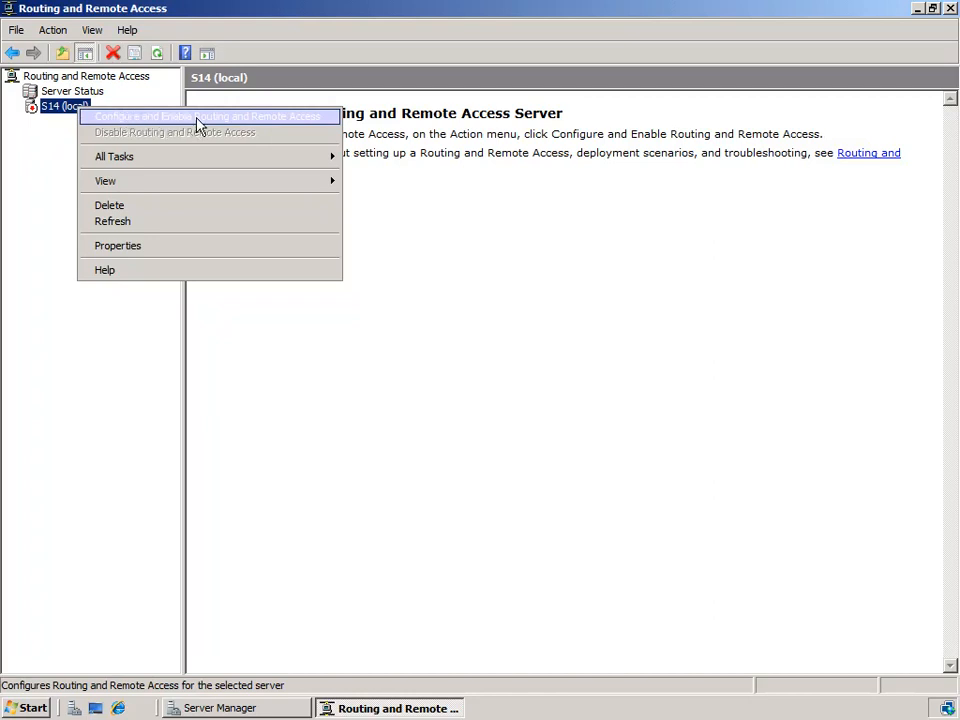
pyautogui.click(270, 125)
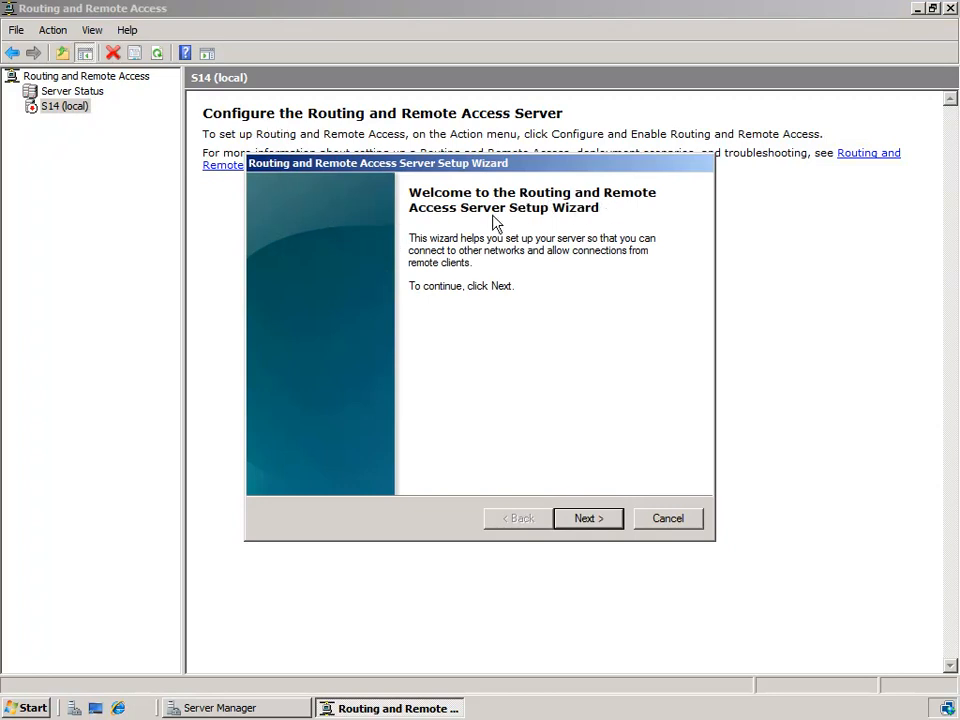
pyautogui.click(610, 519)
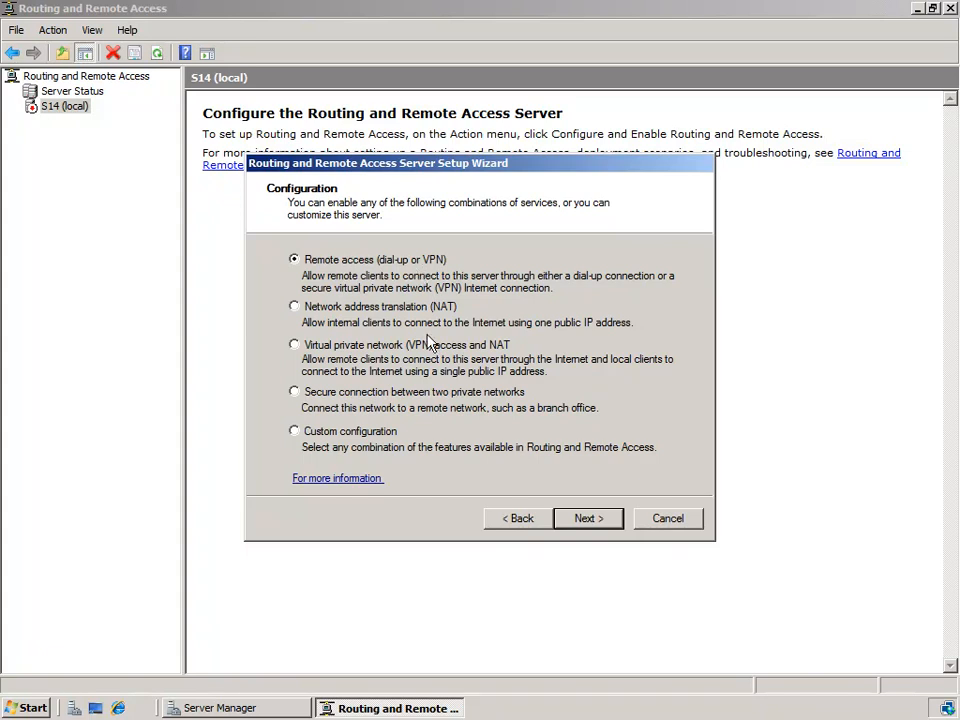
pyautogui.click(587, 518)
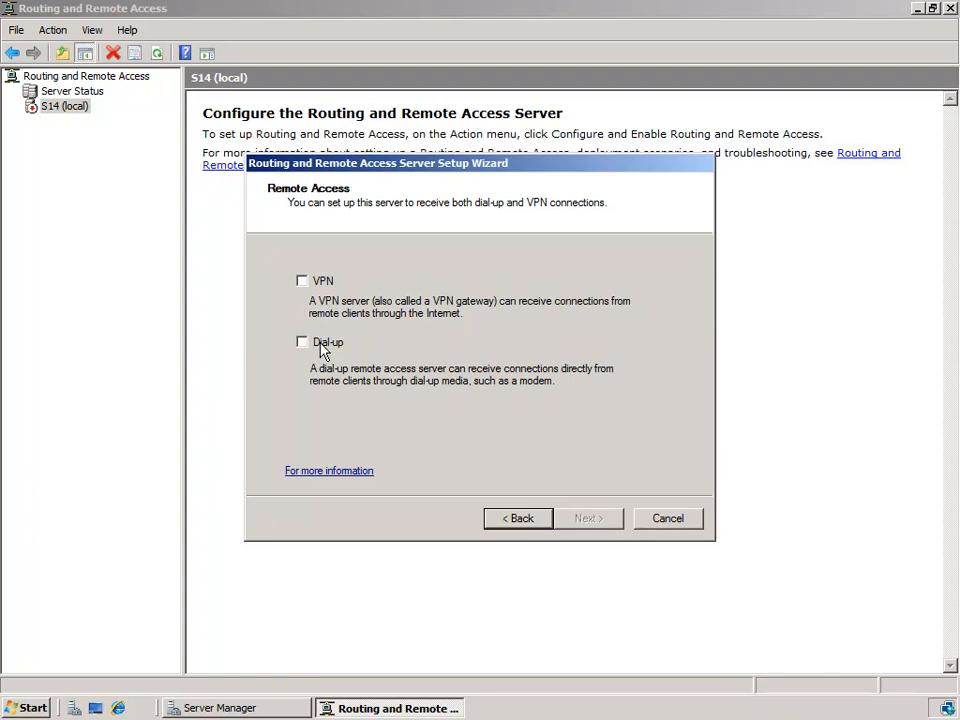
pyautogui.click(303, 283)
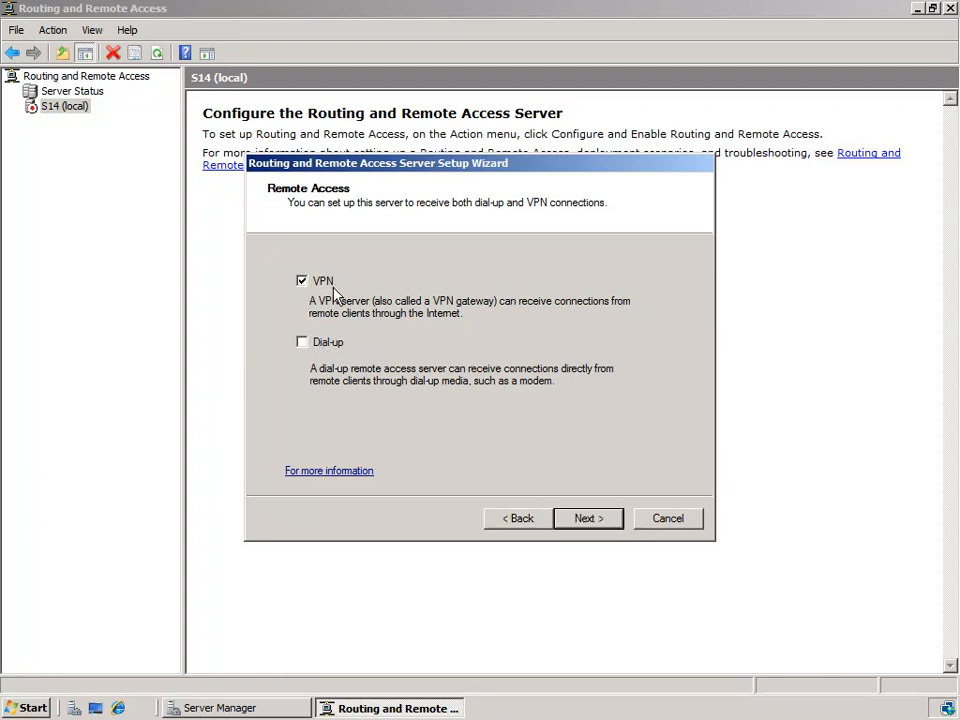
pyautogui.click(589, 519)
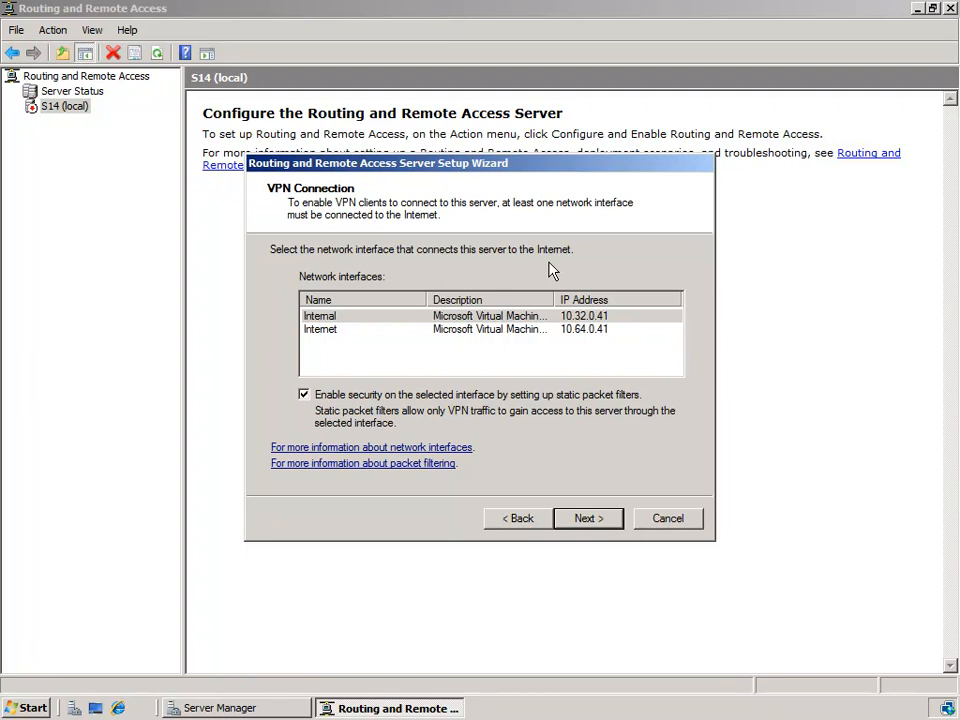
# Step: Choose the Internet network interface for the VPN connection and disable static packet filter security on it
pyautogui.click(340, 331)
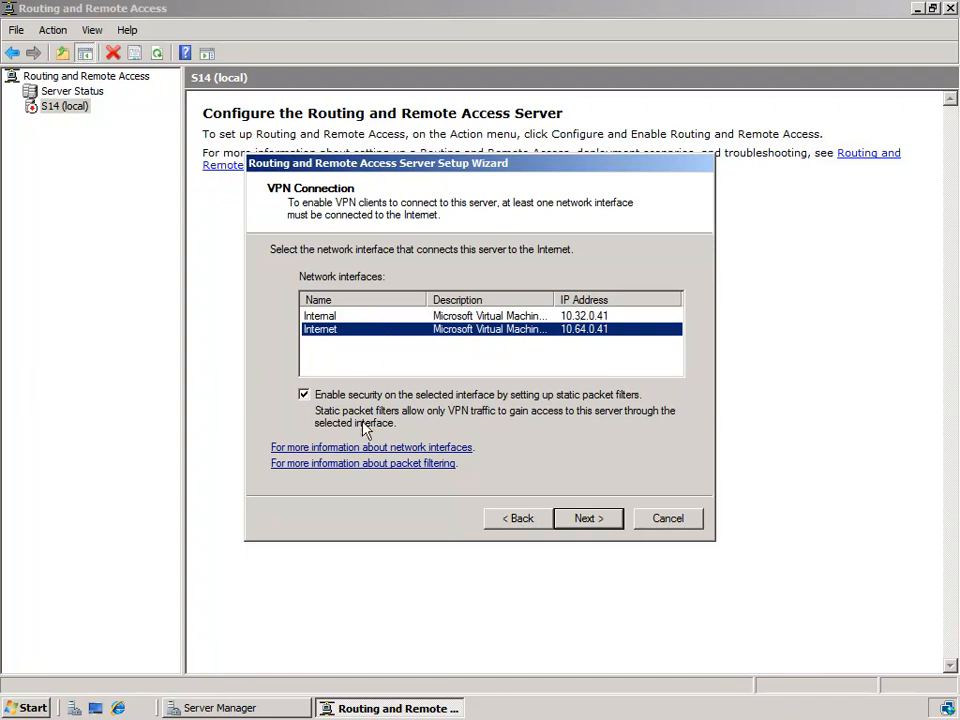
pyautogui.click(305, 395)
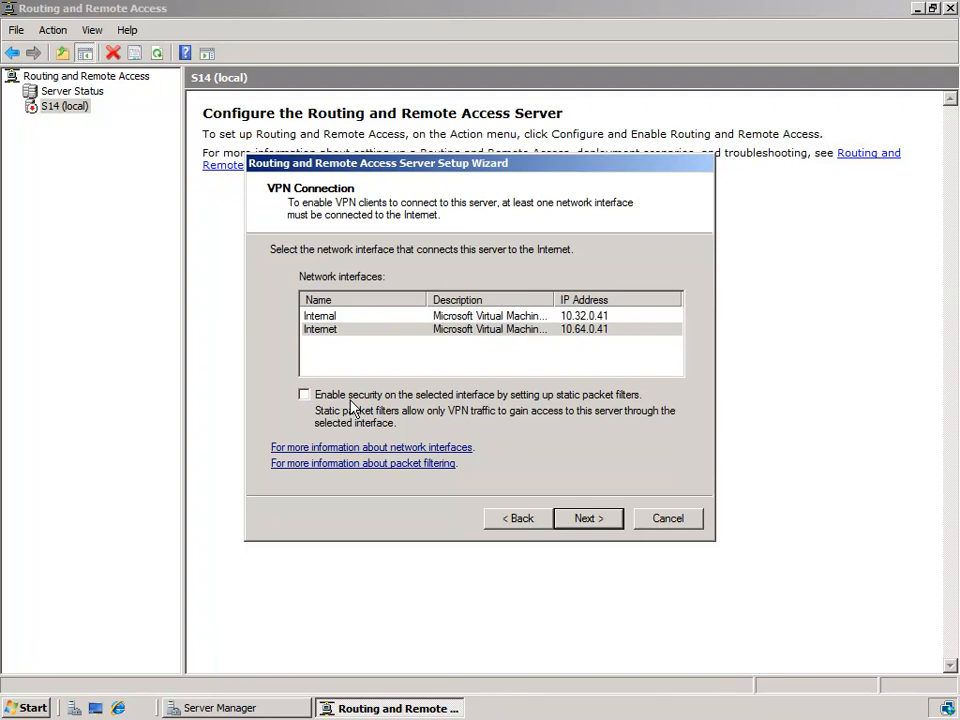
pyautogui.click(600, 520)
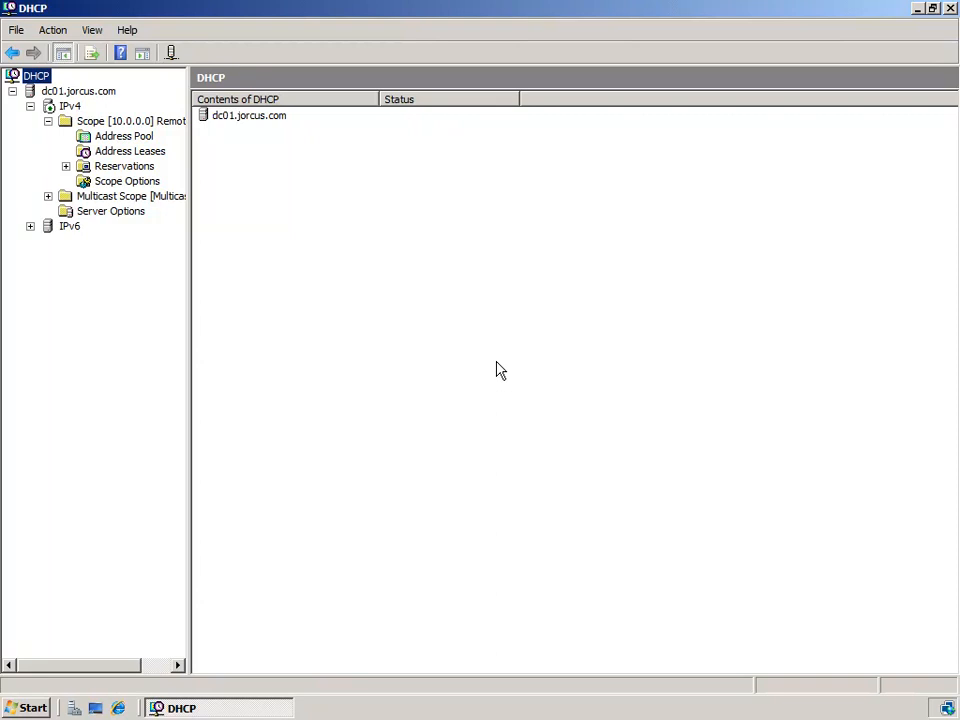
# Step: Switch to the DHCP console on dc01.jorcus.com and view the IPv4 scope's address pool and address leases
pyautogui.click(127, 139)
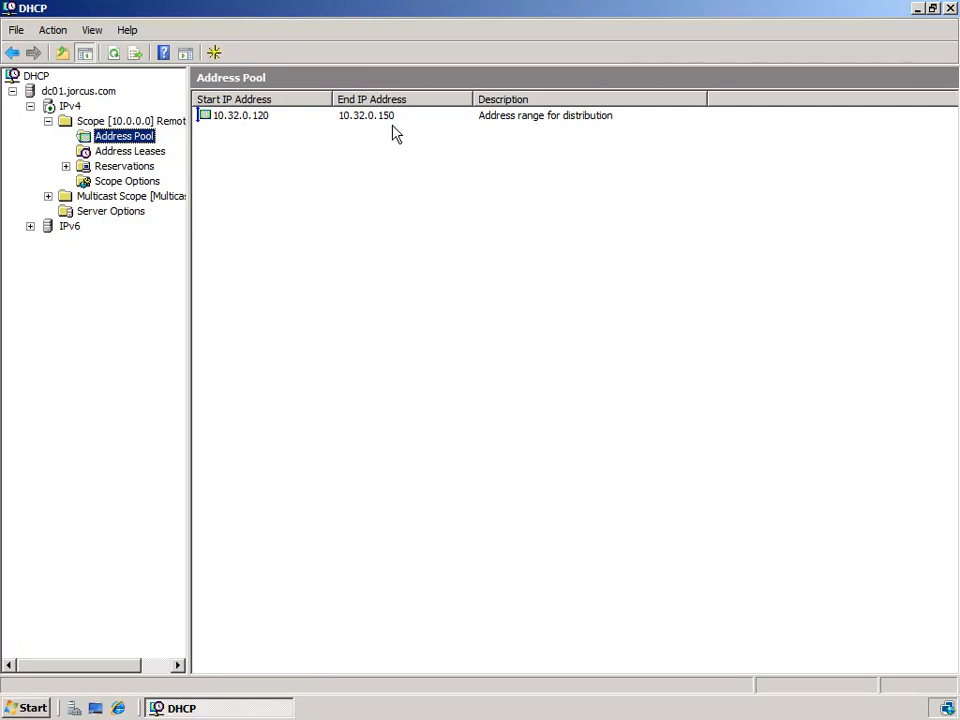
pyautogui.click(141, 153)
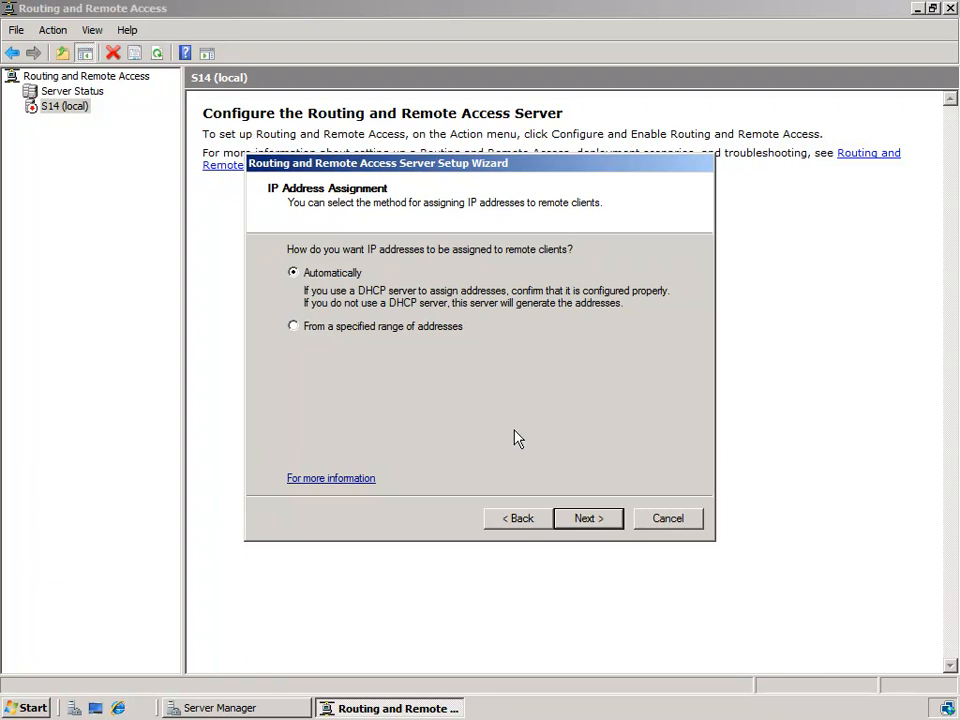
# Step: Complete the Routing and Remote Access setup with automatic IP address assignment and authentication without a RADIUS server
pyautogui.click(603, 522)
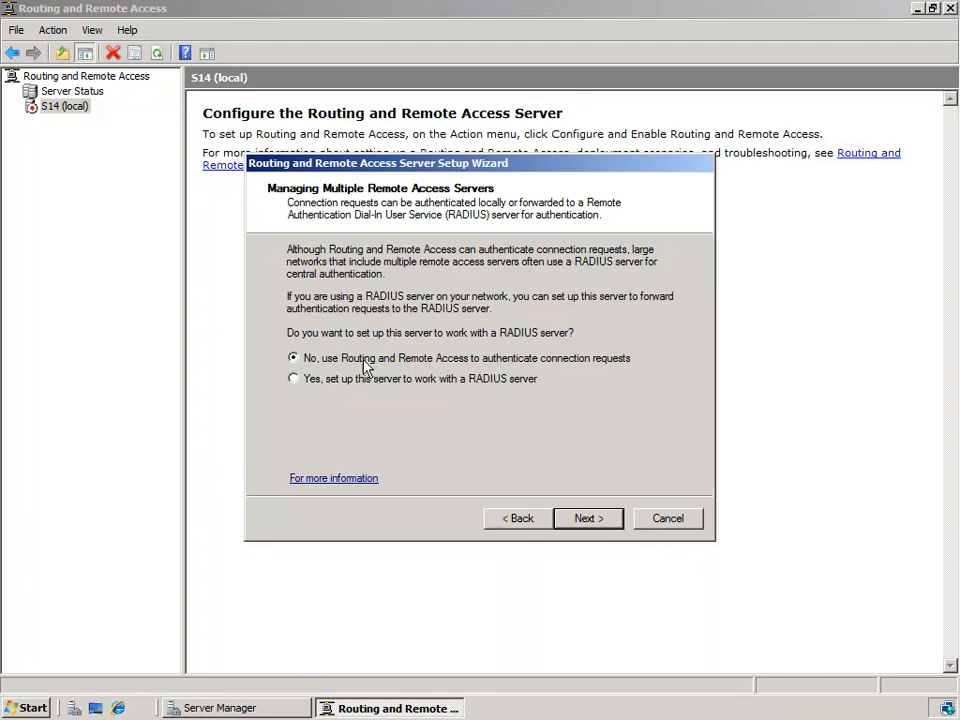
pyautogui.click(593, 520)
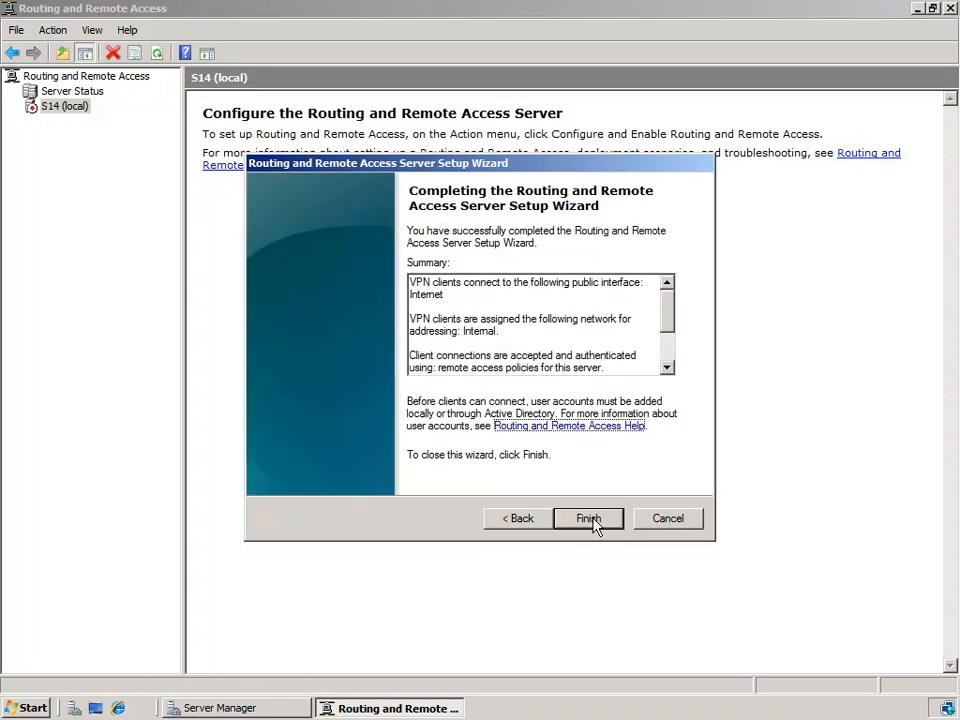
pyautogui.click(590, 519)
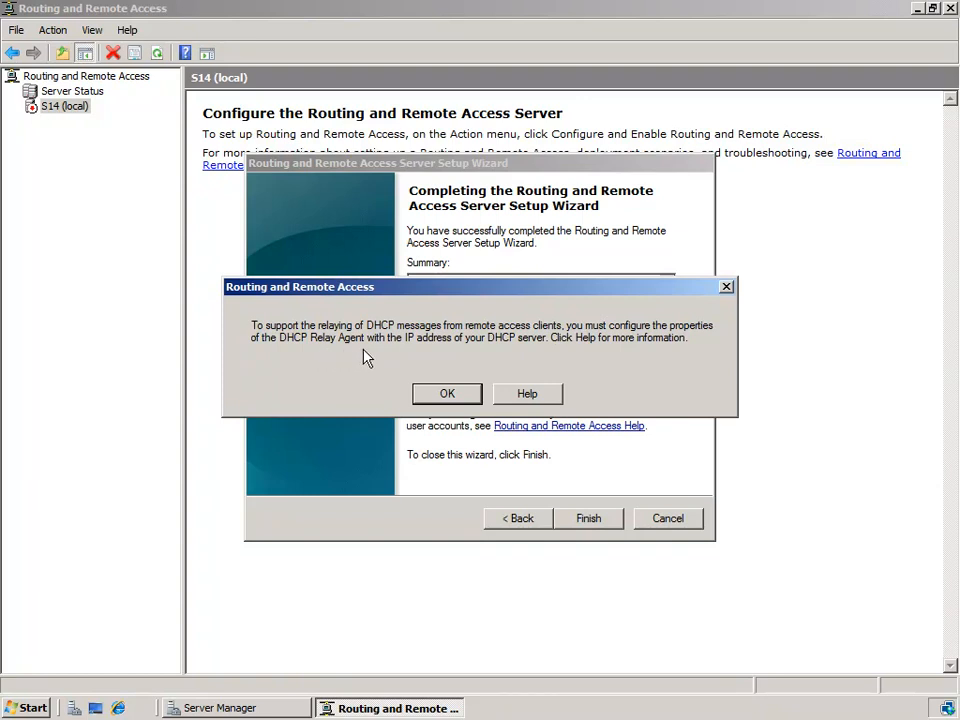
pyautogui.click(448, 394)
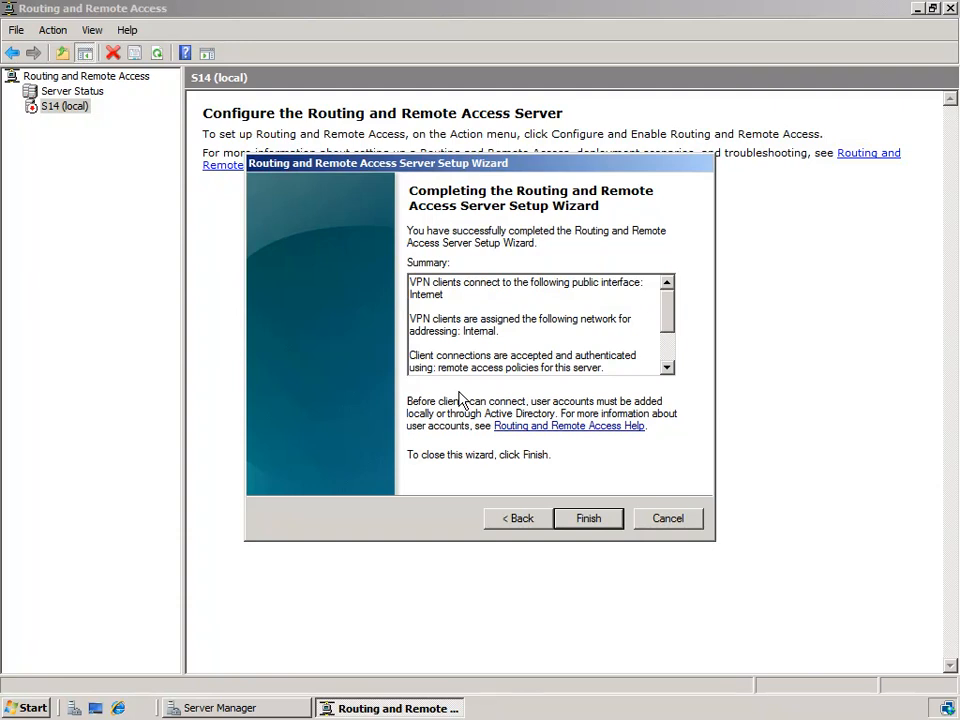
pyautogui.click(591, 516)
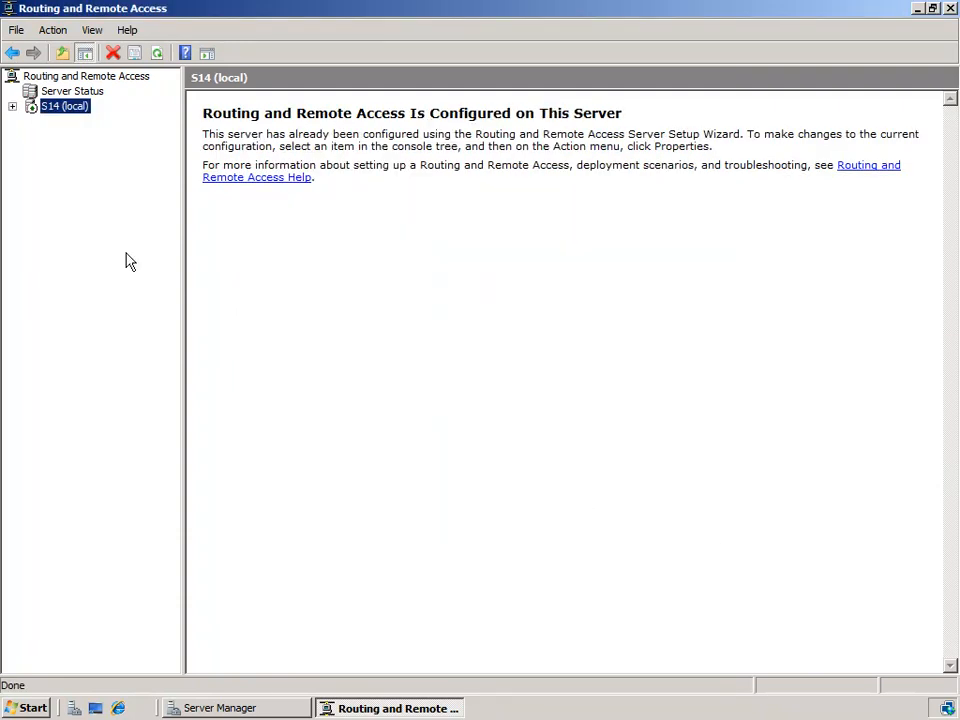
# Step: Expand the S14 (local) server and review the list of its SSTP, PPTP and L2TP ports
pyautogui.click(12, 107)
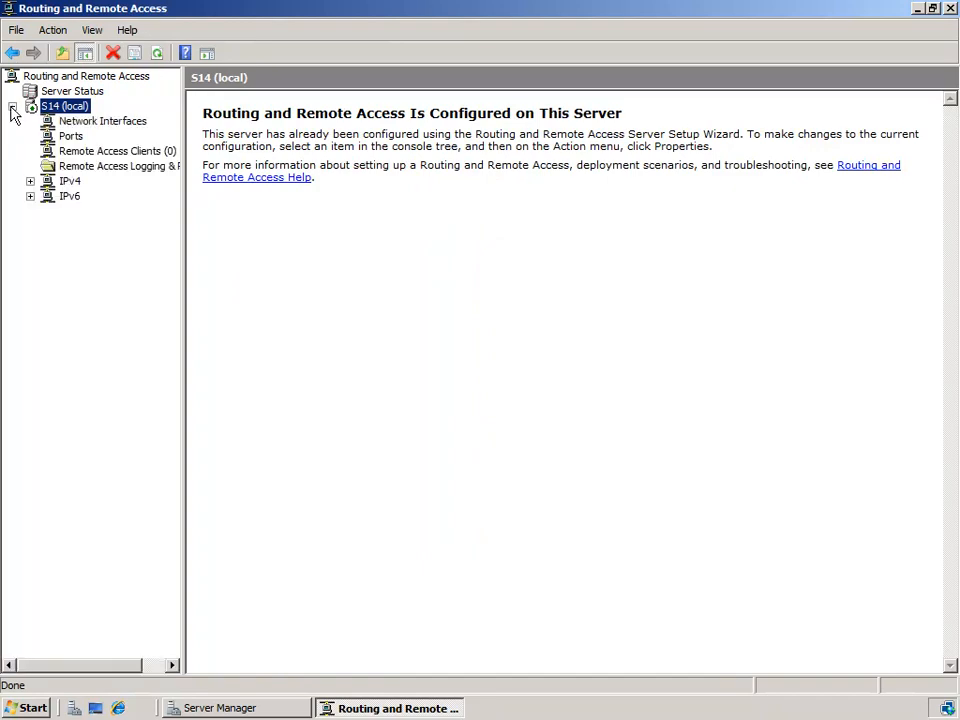
pyautogui.click(75, 139)
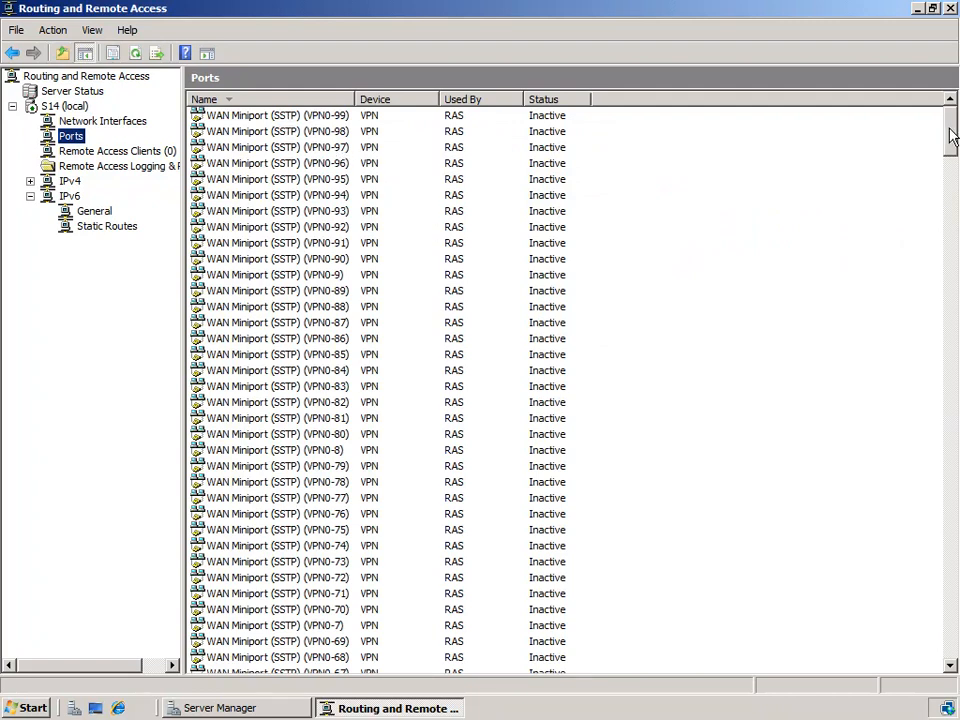
pyautogui.moveTo(951, 131); pyautogui.dragTo(932, 336)
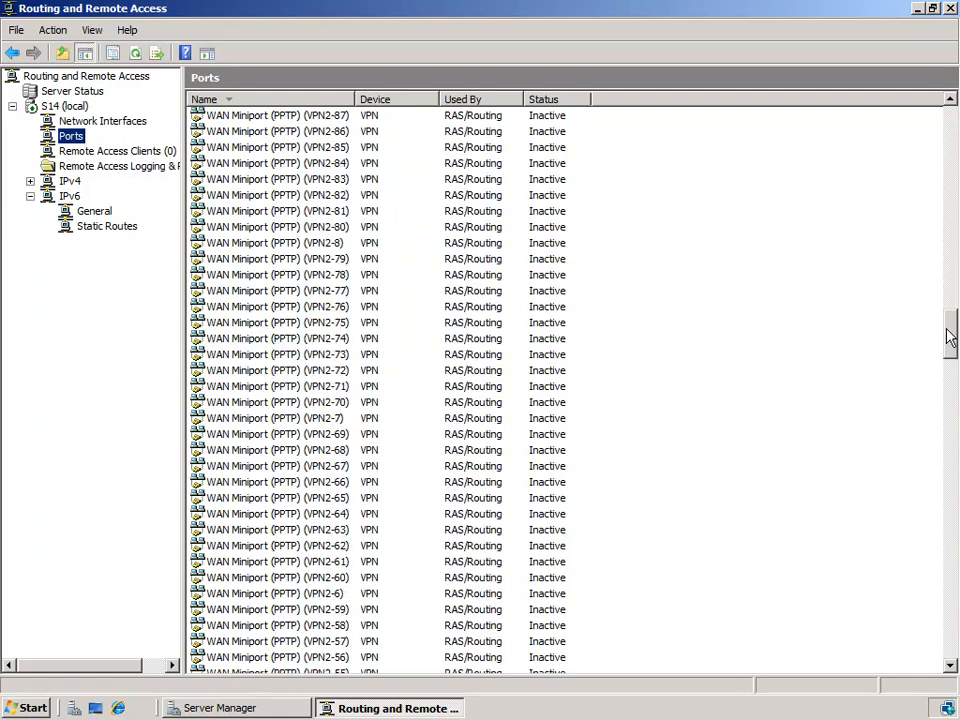
pyautogui.moveTo(950, 332); pyautogui.dragTo(949, 515)
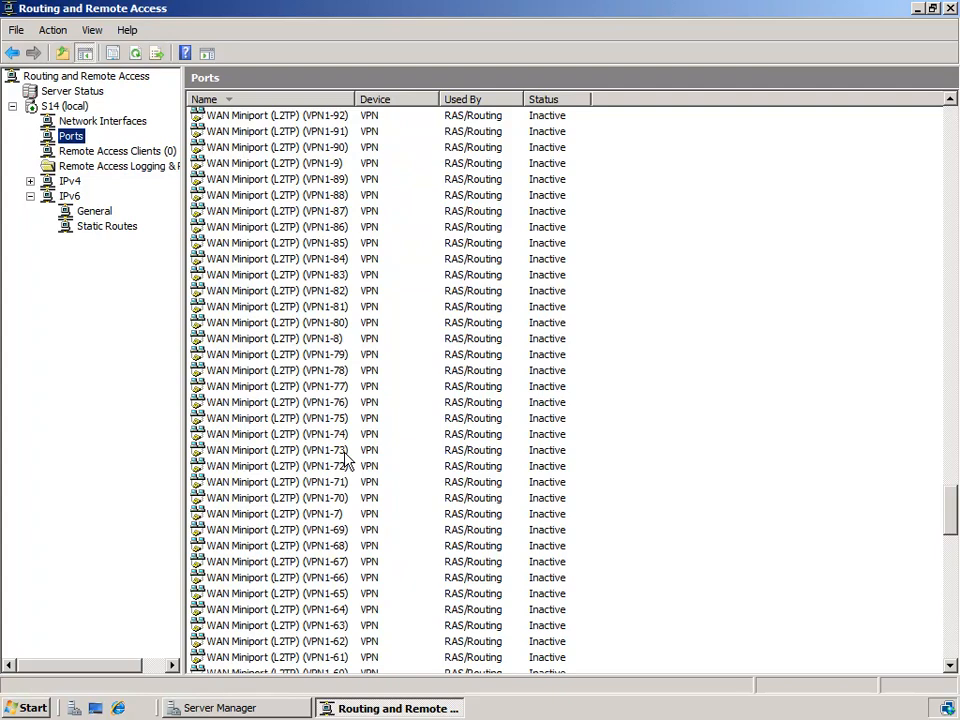
pyautogui.moveTo(936, 519); pyautogui.dragTo(883, 156)
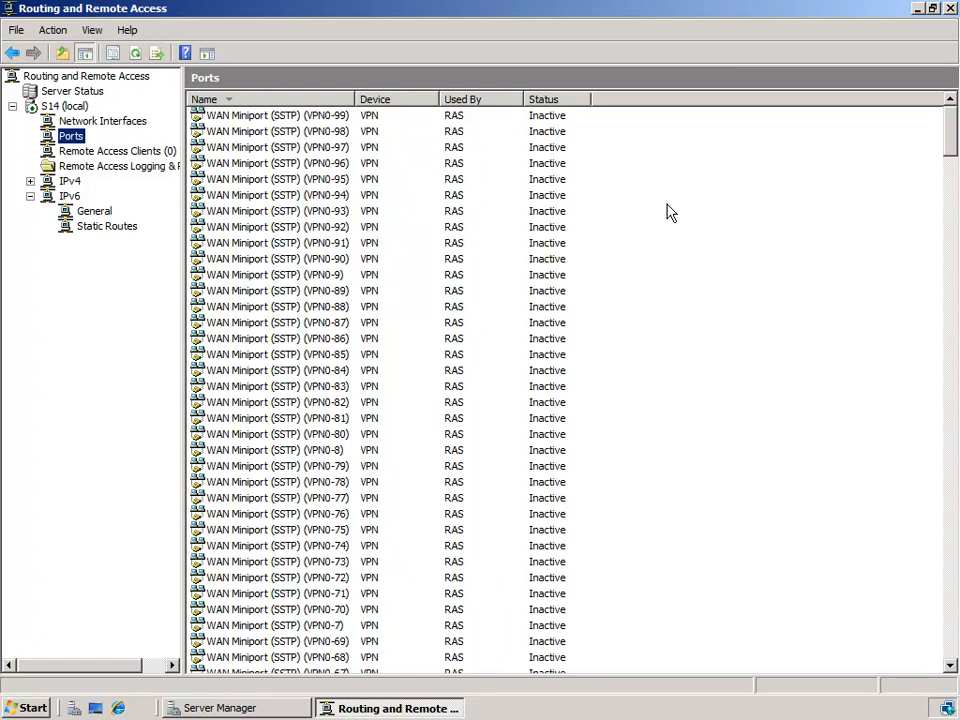
# Step: Set the maximum ports of the WAN Miniport (SSTP) device to 50 in the Ports properties
pyautogui.rightClick(72, 139)
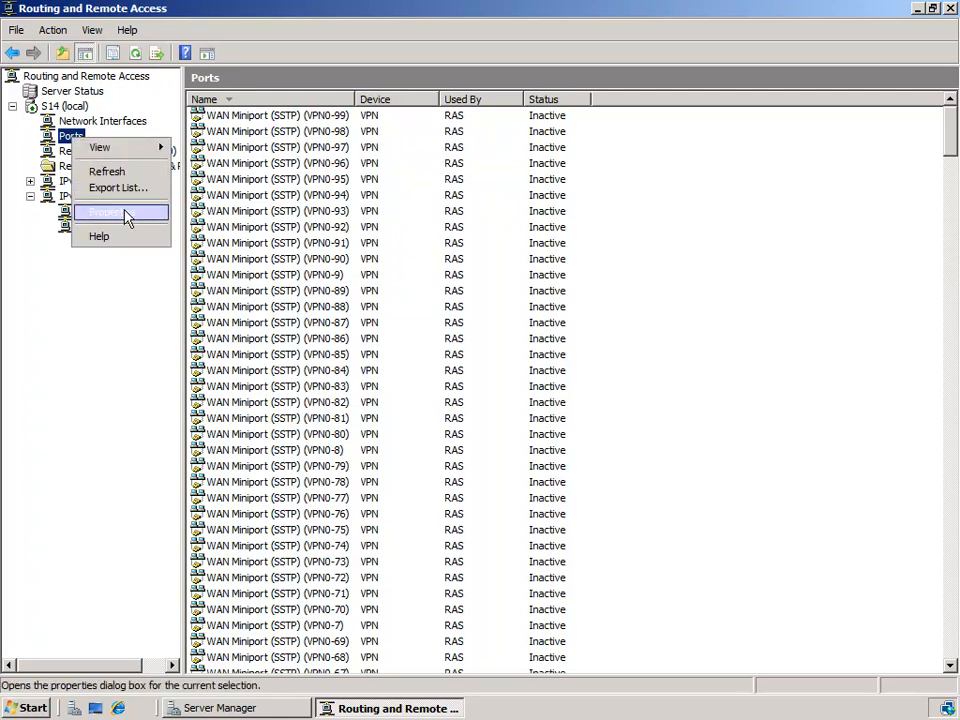
pyautogui.click(128, 214)
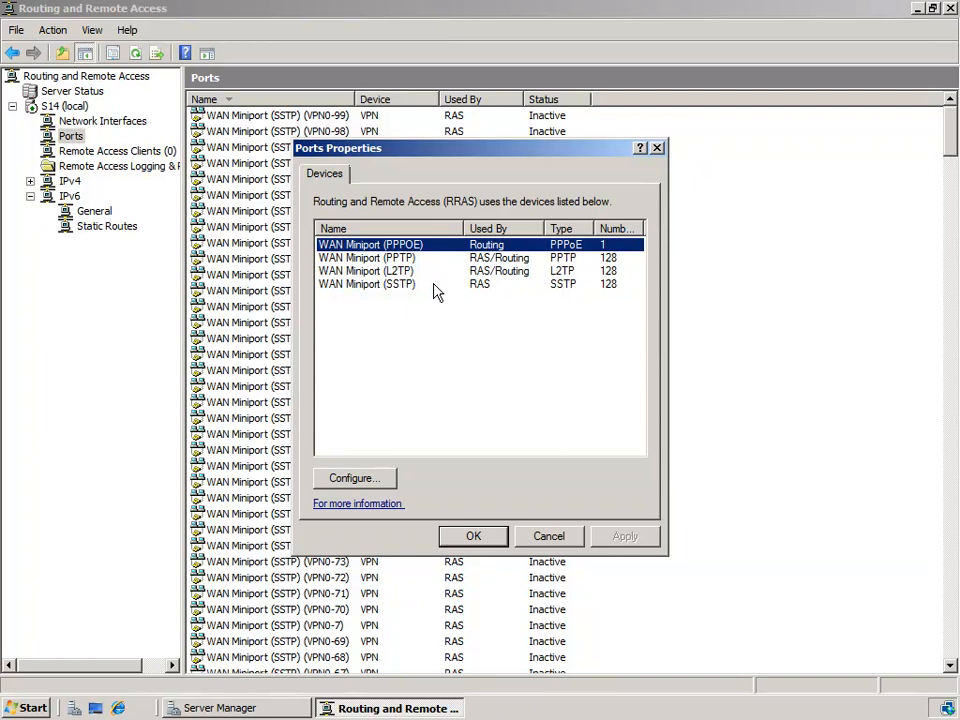
pyautogui.click(607, 286)
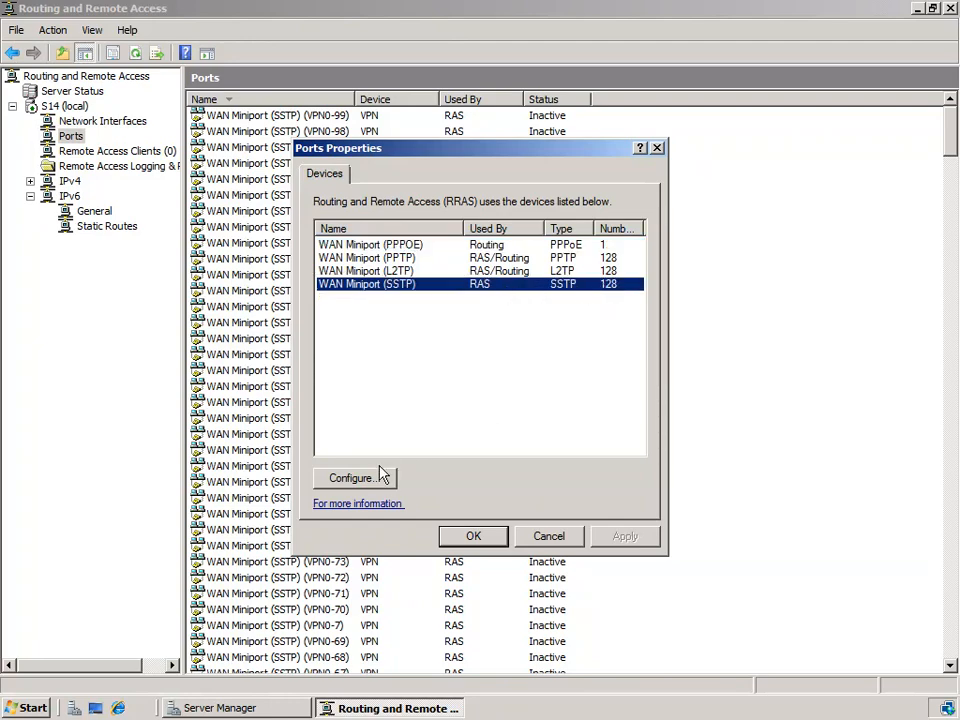
pyautogui.click(352, 478)
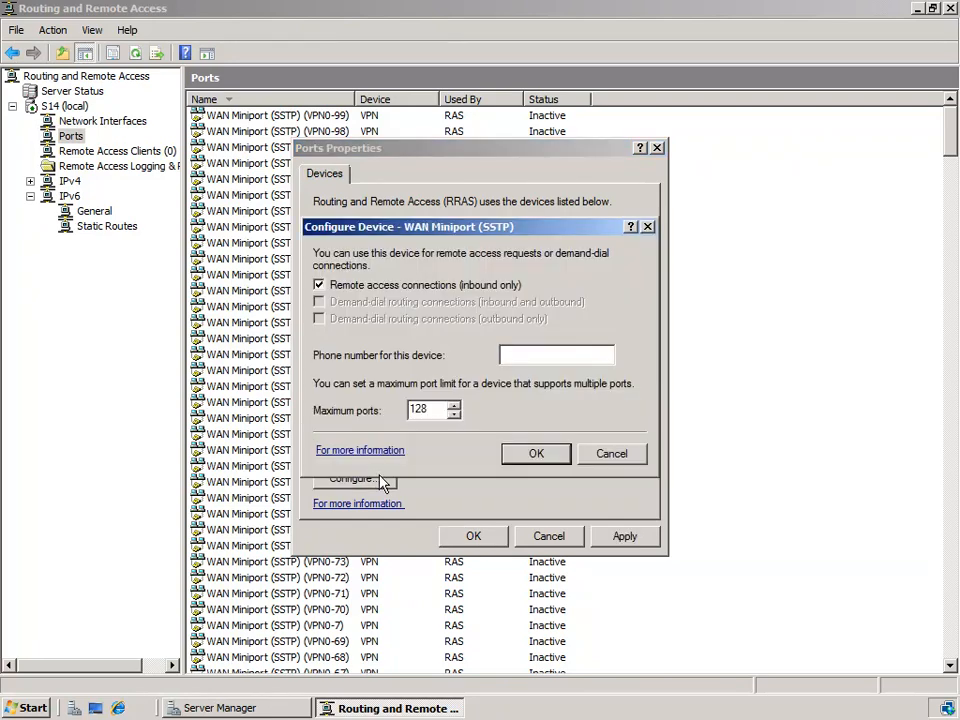
pyautogui.doubleClick(440, 409)
pyautogui.write('50')
pyautogui.click(535, 455)
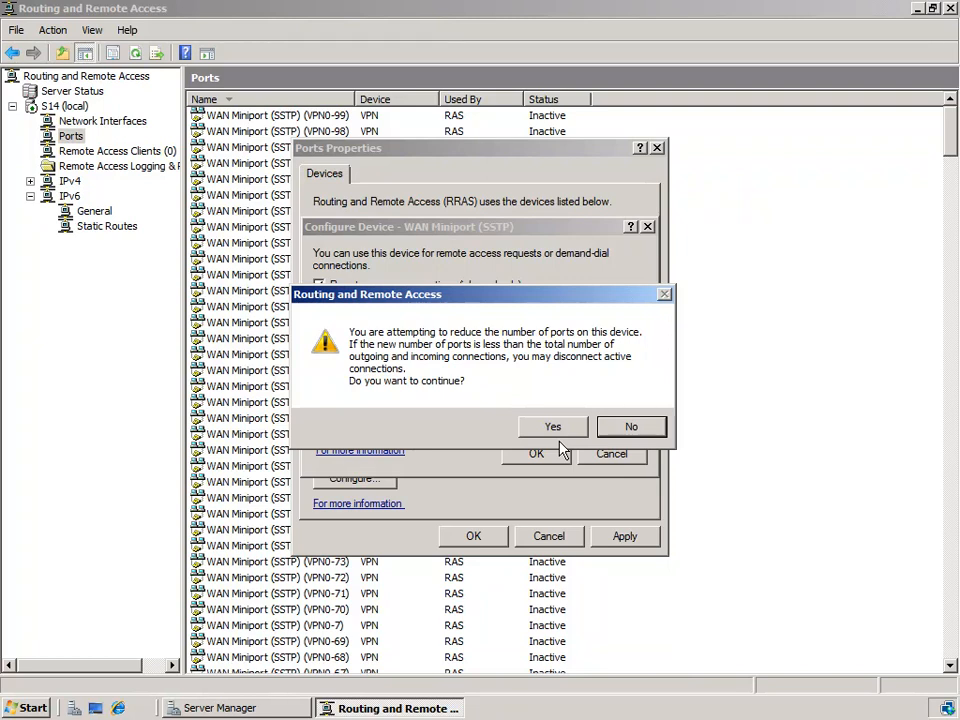
pyautogui.click(560, 430)
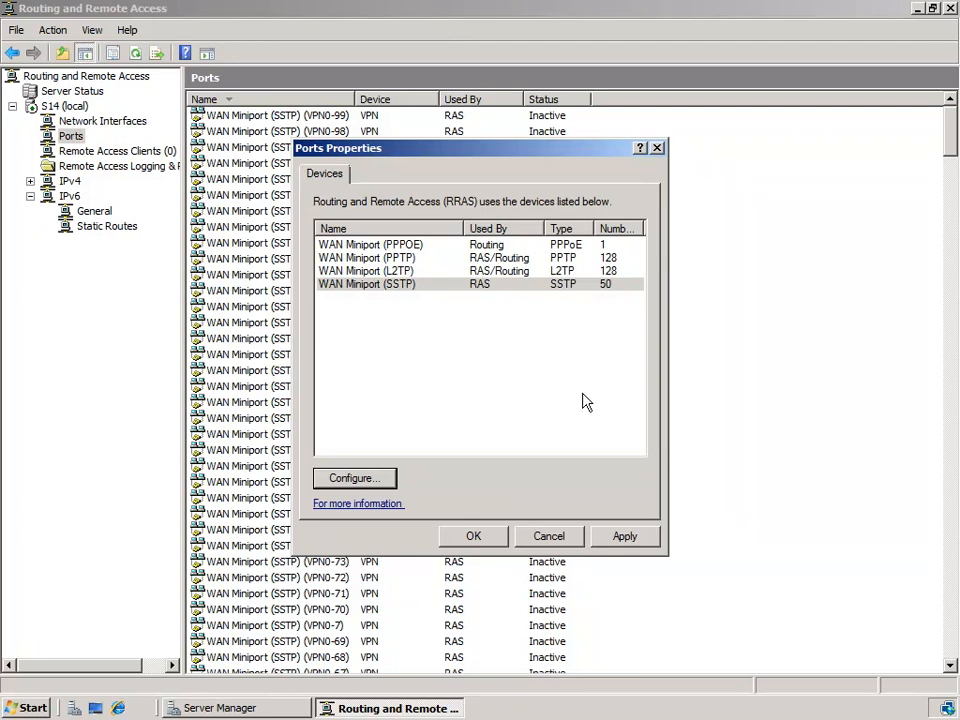
pyautogui.click(481, 538)
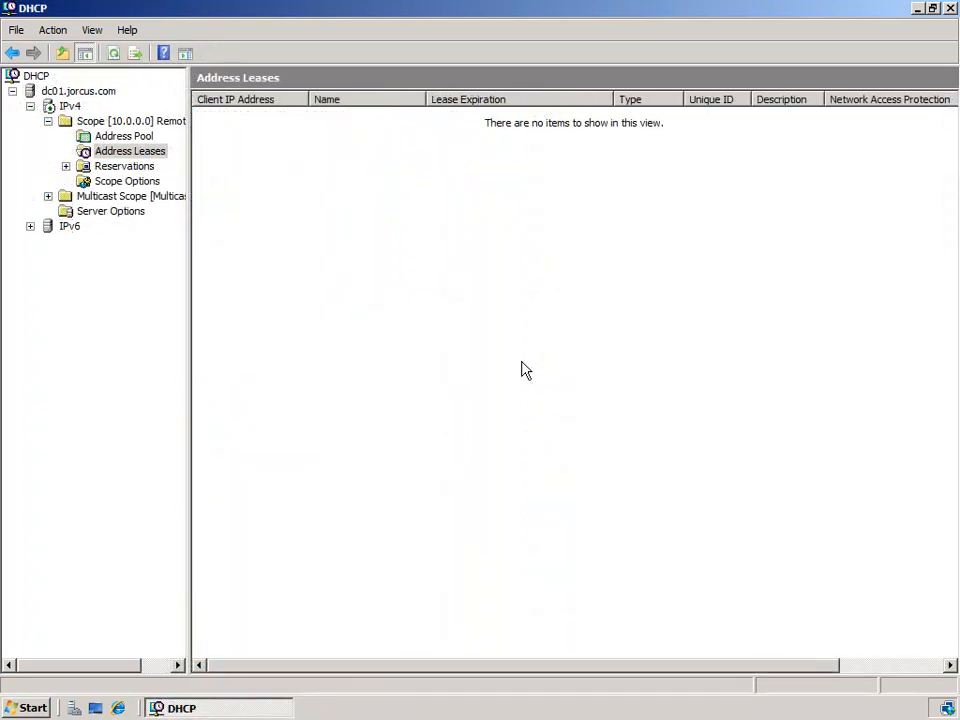
# Step: In the DHCP console, refresh the address leases and review the advanced scope options for the Default Routing and Remote Access Class
pyautogui.click(115, 54)
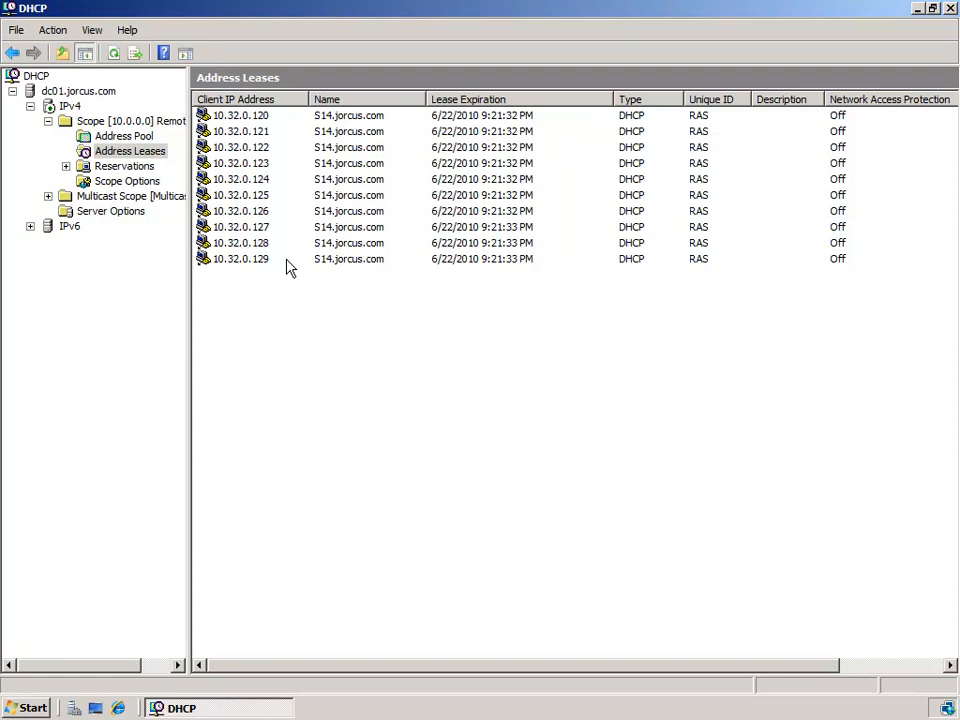
pyautogui.rightClick(111, 183)
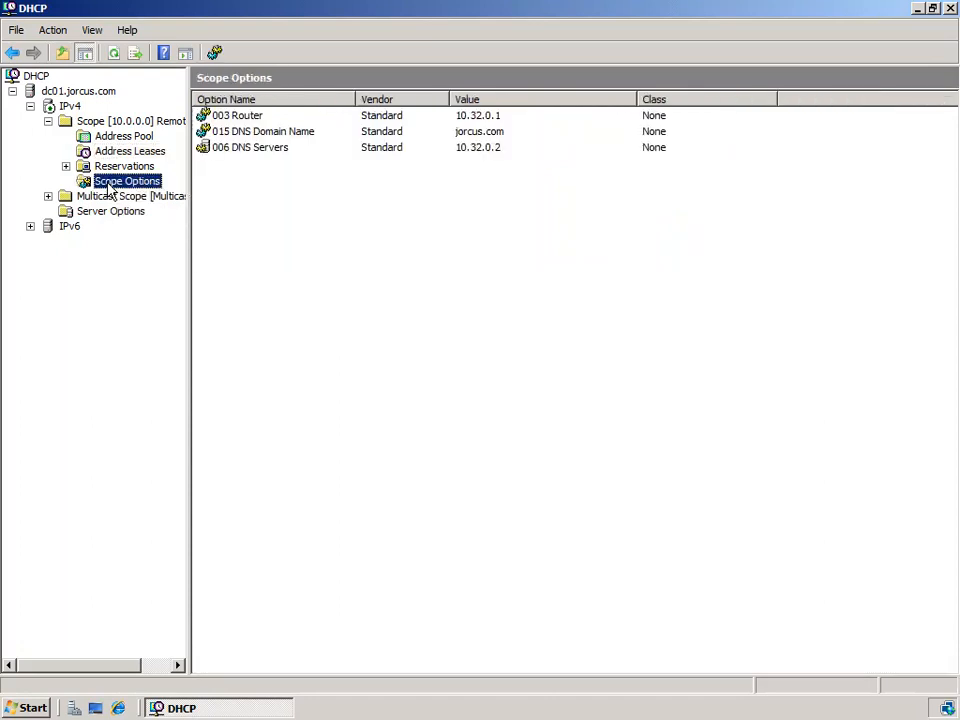
pyautogui.rightClick(112, 186)
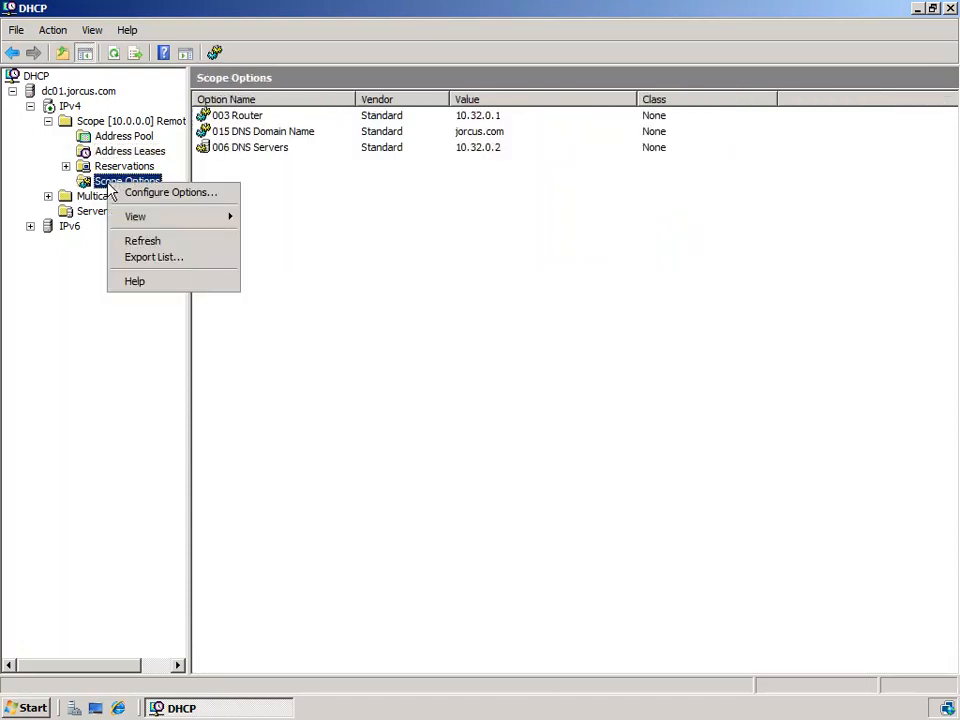
pyautogui.click(193, 200)
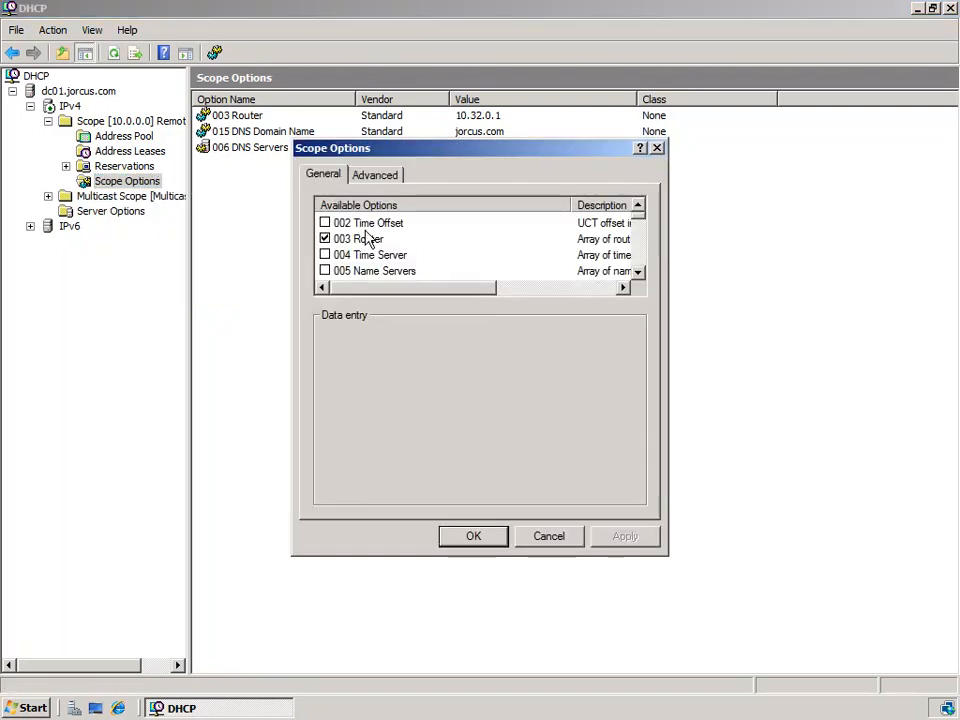
pyautogui.click(386, 183)
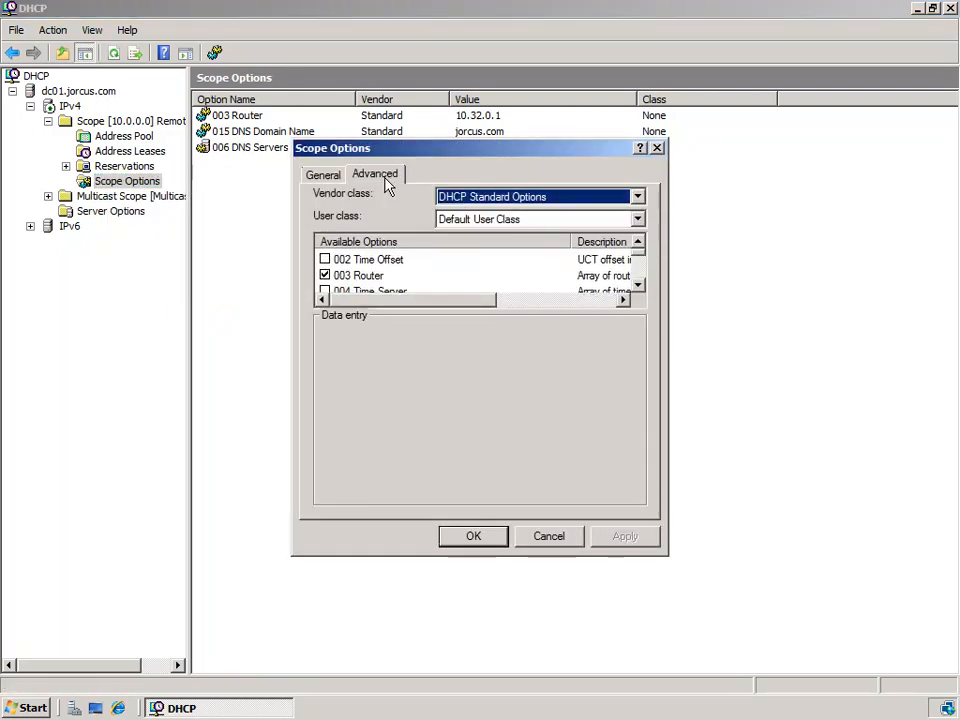
pyautogui.click(550, 221)
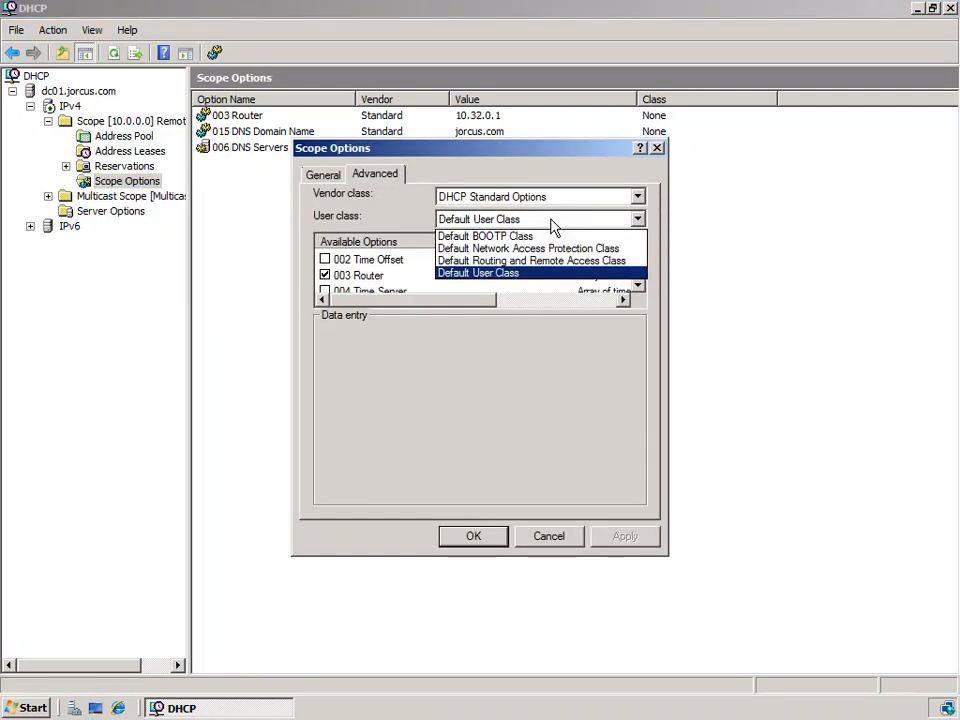
pyautogui.click(587, 261)
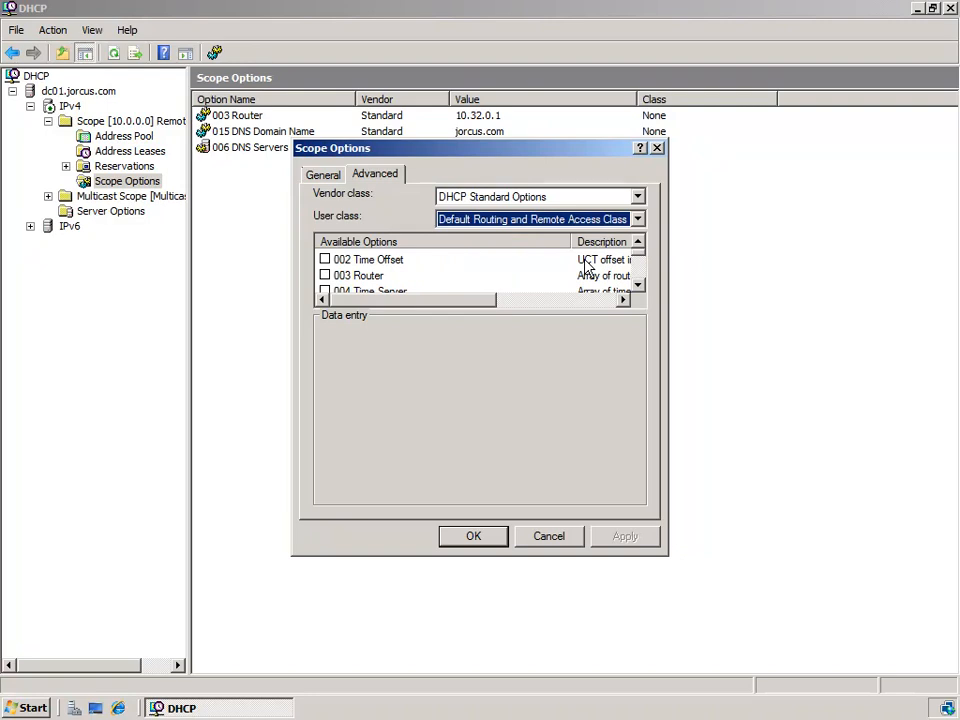
pyautogui.moveTo(640, 259); pyautogui.dragTo(640, 284)
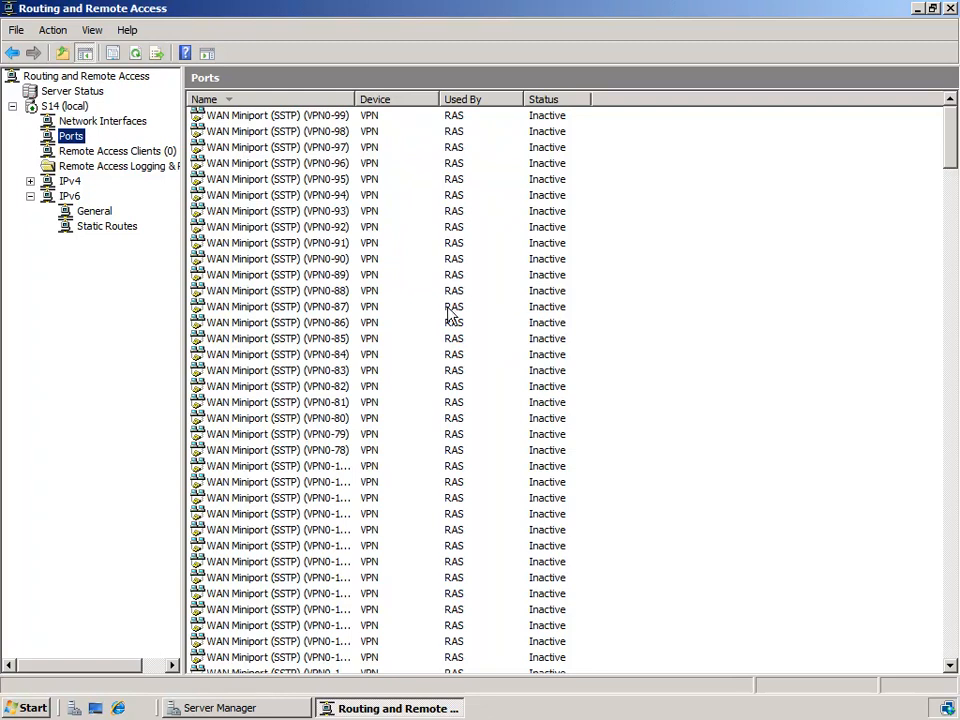
# Step: In Routing and Remote Access, open the authentication methods in the security properties of the S14 (local) server
pyautogui.click(65, 106)
pyautogui.rightClick(72, 111)
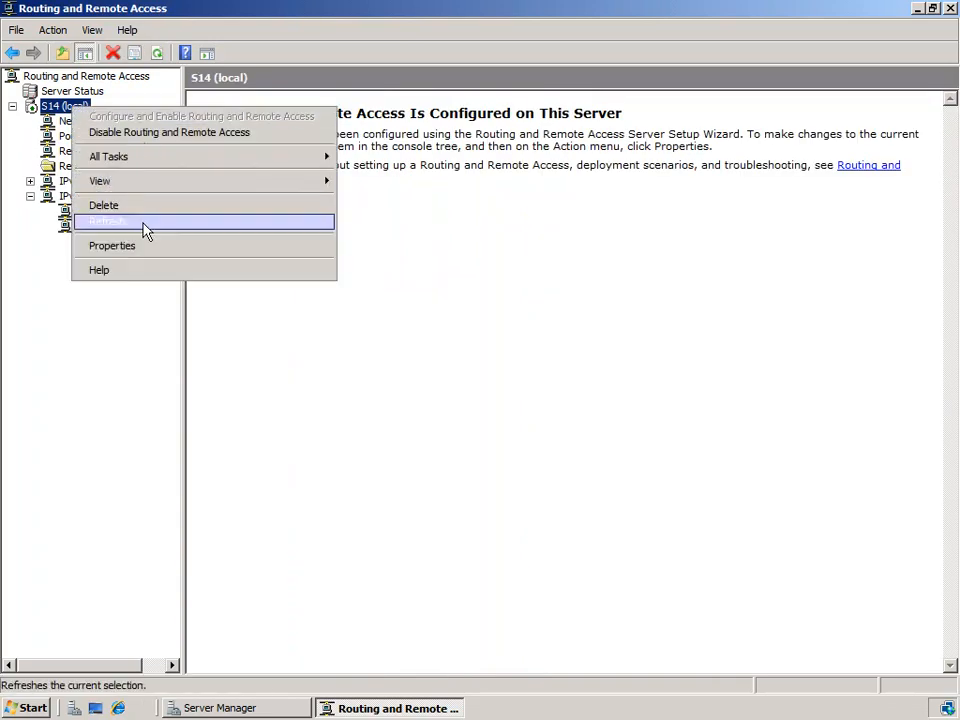
pyautogui.click(147, 251)
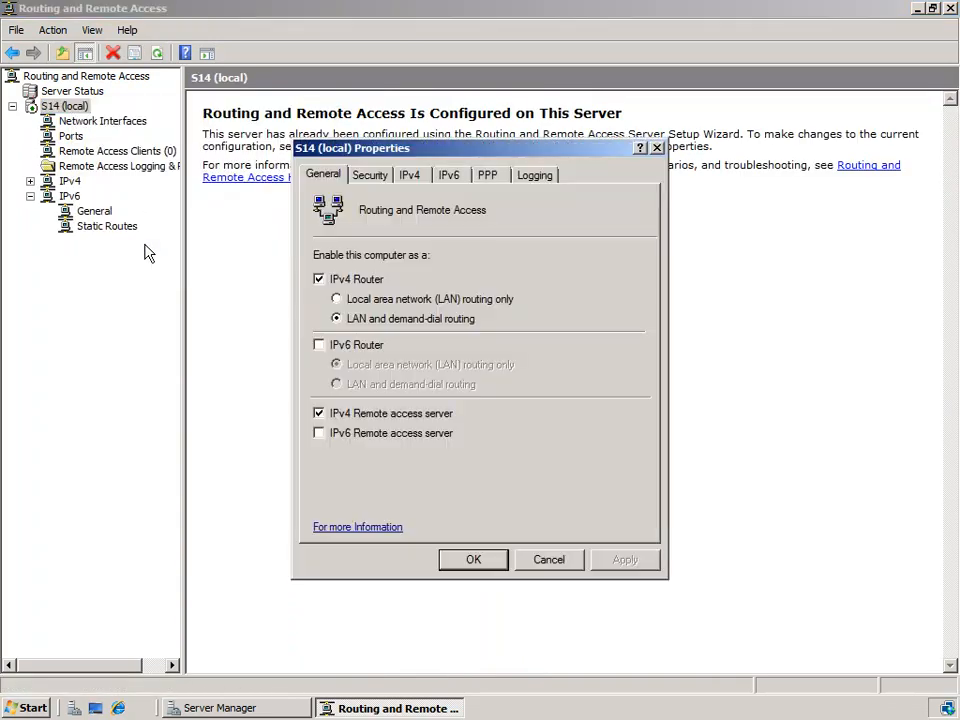
pyautogui.click(378, 179)
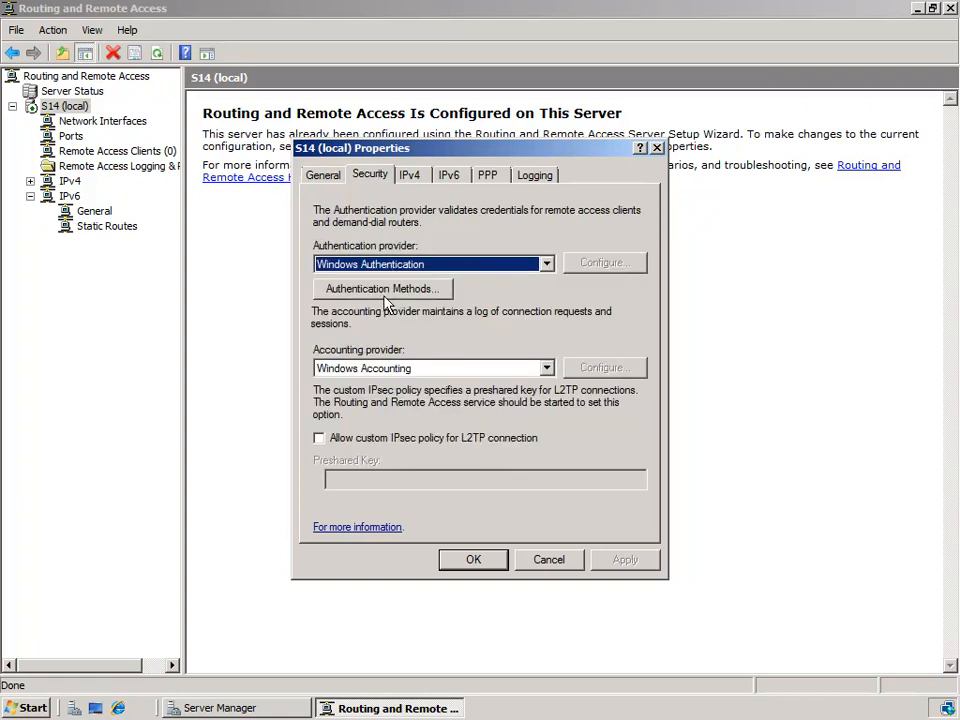
pyautogui.click(417, 289)
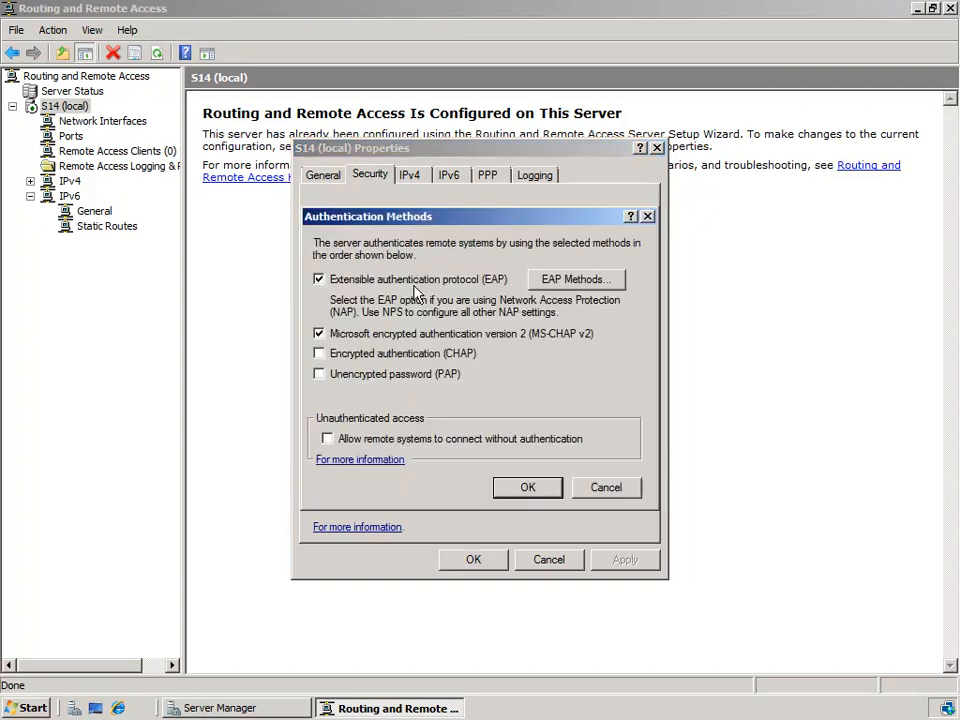